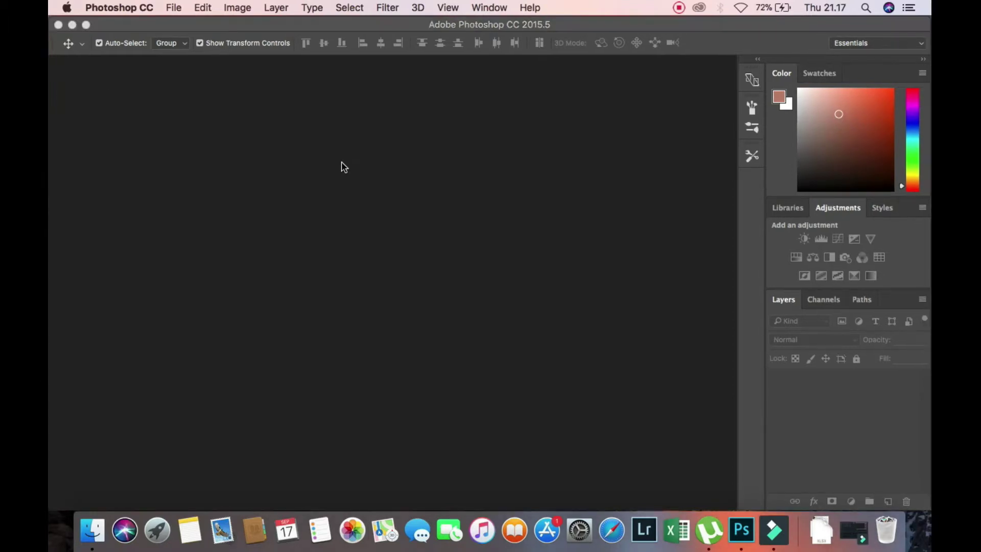
pyautogui.click(340, 162)
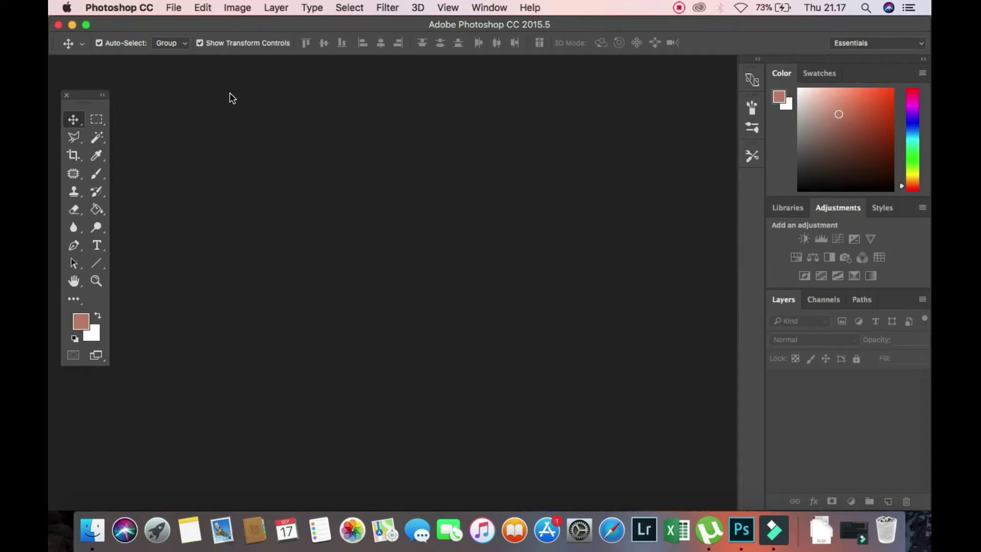
pyautogui.click(173, 9)
pyautogui.moveTo(198, 10)
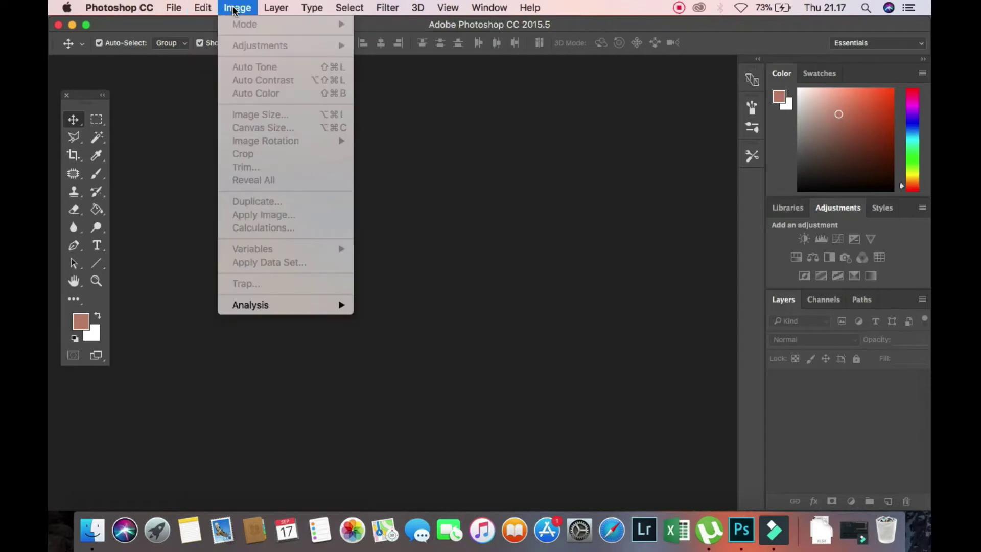
pyautogui.moveTo(274, 11)
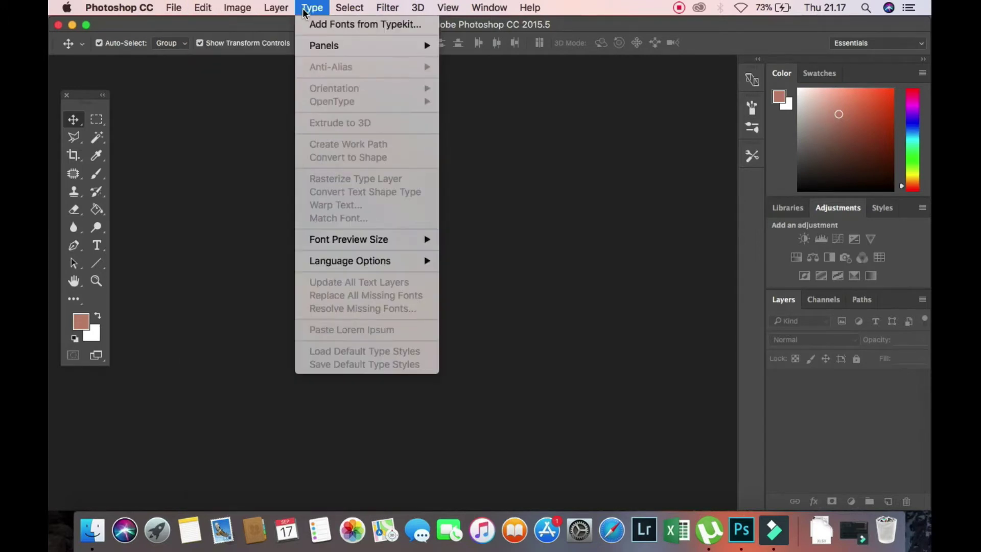
pyautogui.moveTo(388, 17)
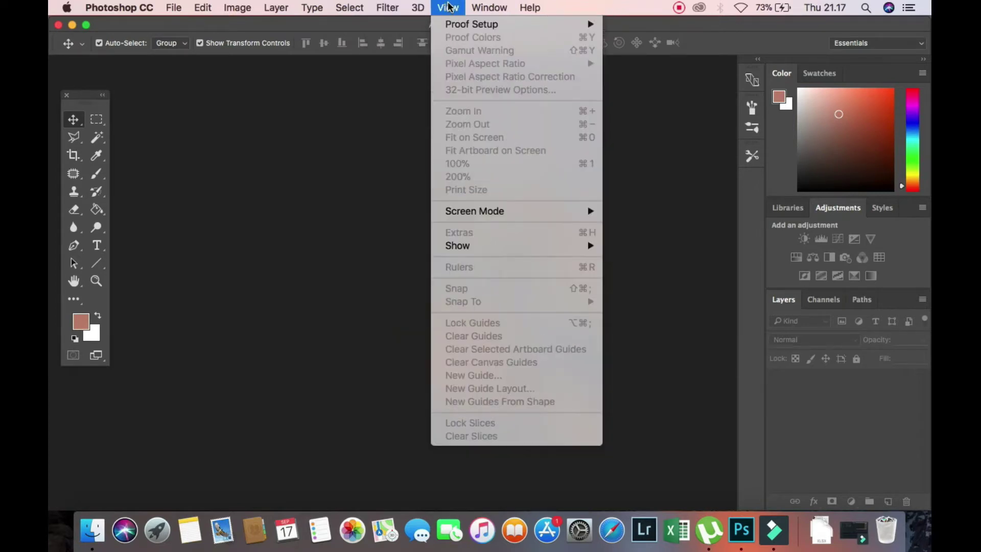
pyautogui.moveTo(479, 6)
pyautogui.moveTo(535, 7)
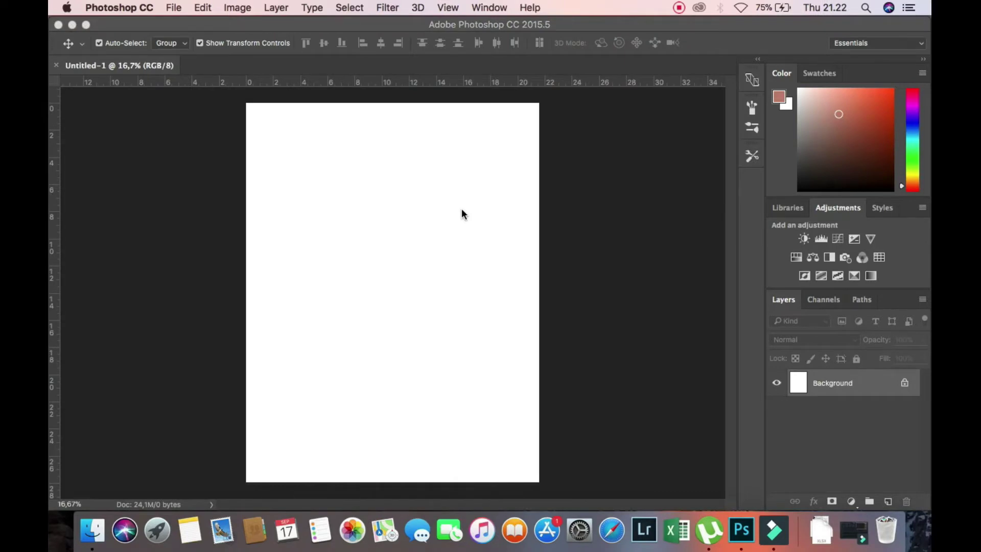
pyautogui.click(461, 208)
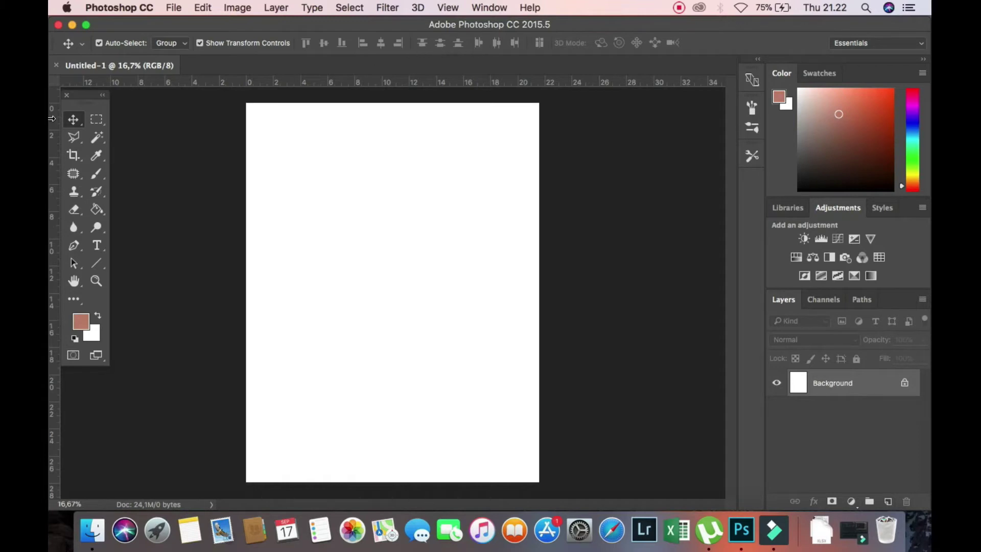
# Examine the tool variants grouped with the Move, Rectangular Marquee and Lasso tools
pyautogui.click(97, 119)
pyautogui.click(71, 120)
pyautogui.click(95, 122)
pyautogui.press('v')
pyautogui.click(73, 122)
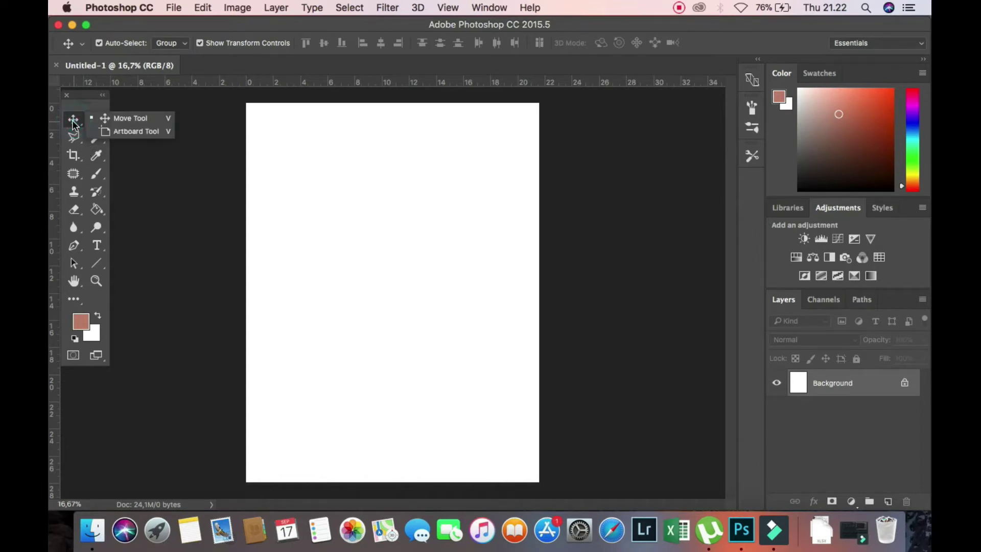
pyautogui.click(73, 122)
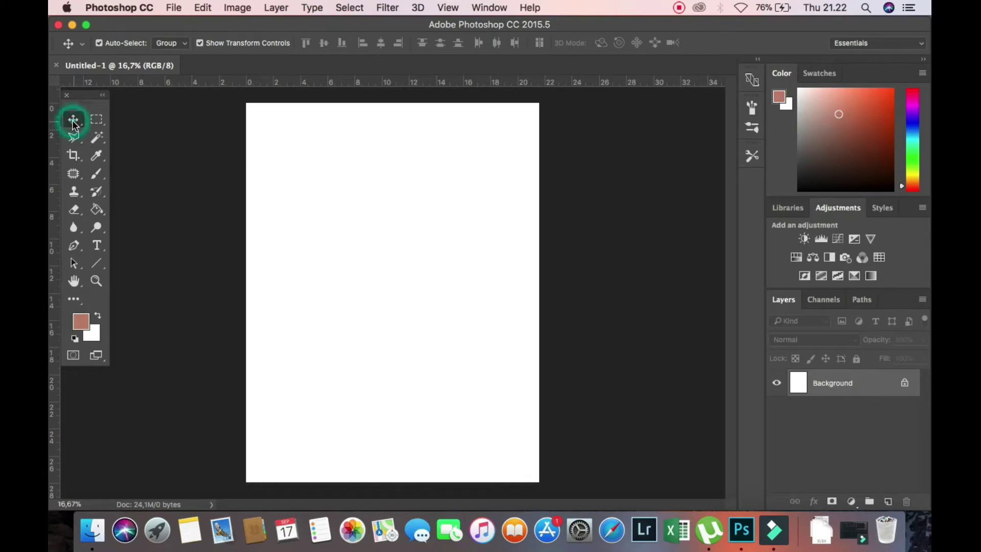
pyautogui.click(74, 122)
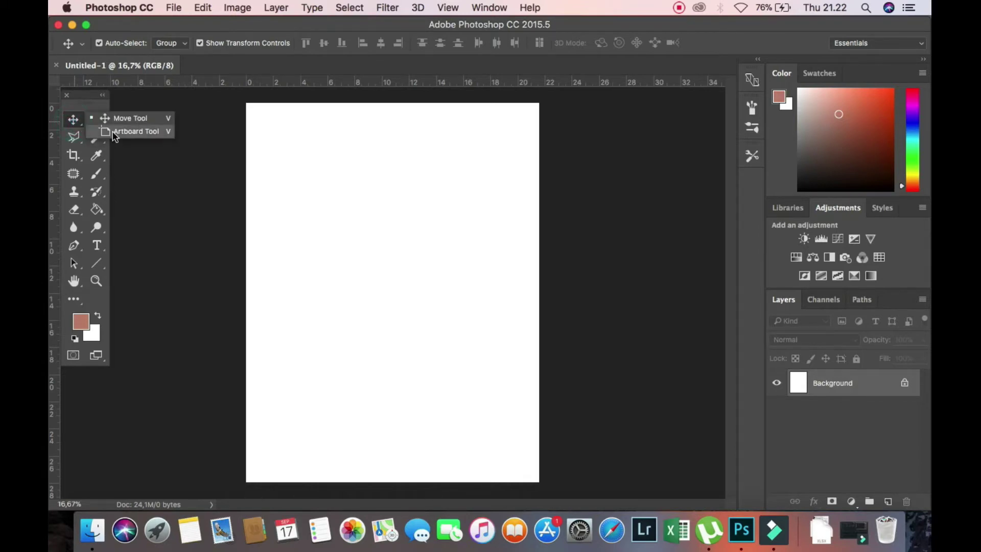
pyautogui.click(75, 118)
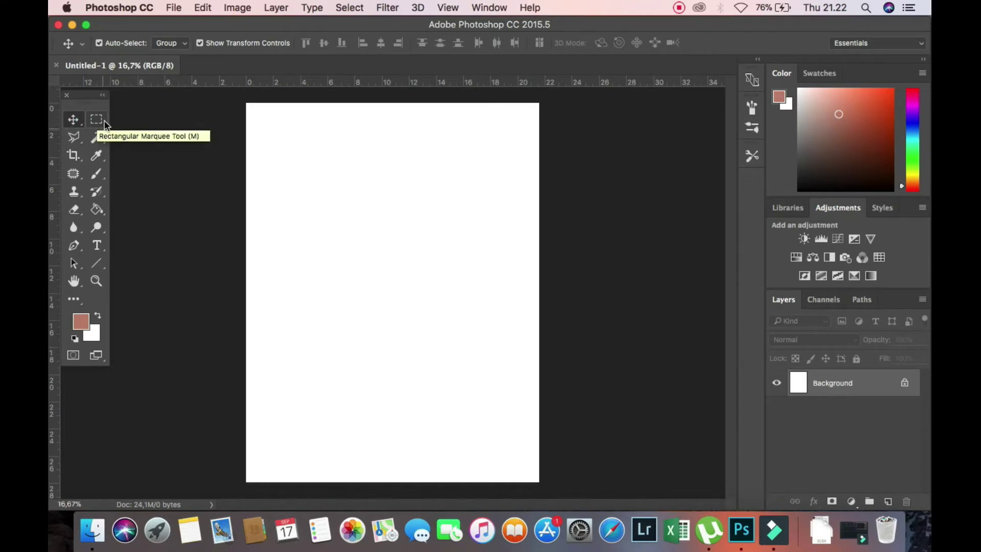
pyautogui.click(98, 122)
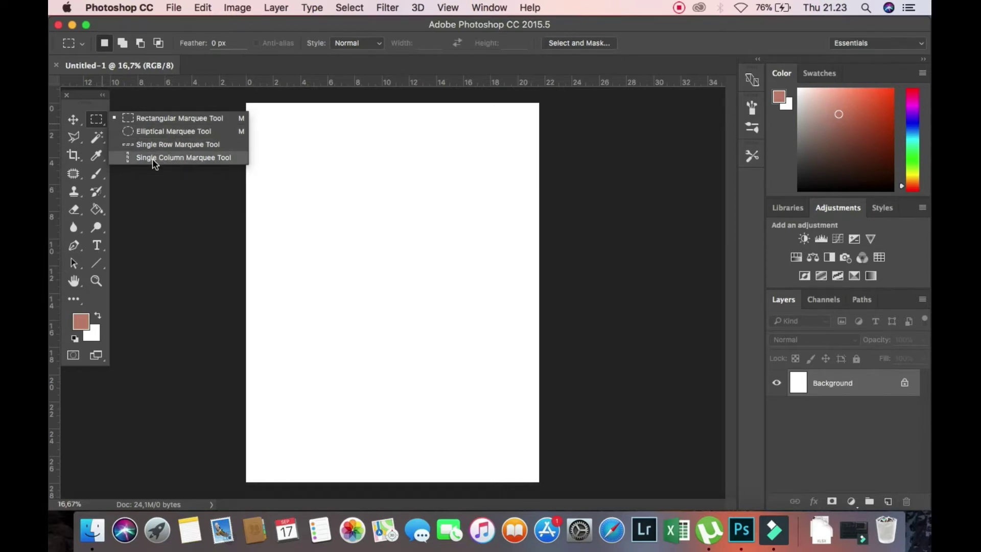
pyautogui.click(74, 138)
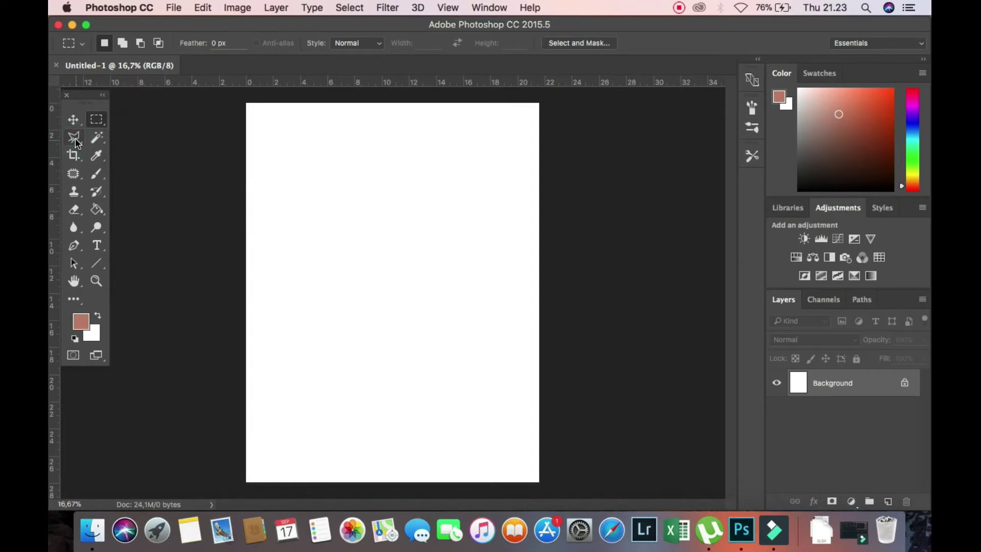
pyautogui.click(74, 138)
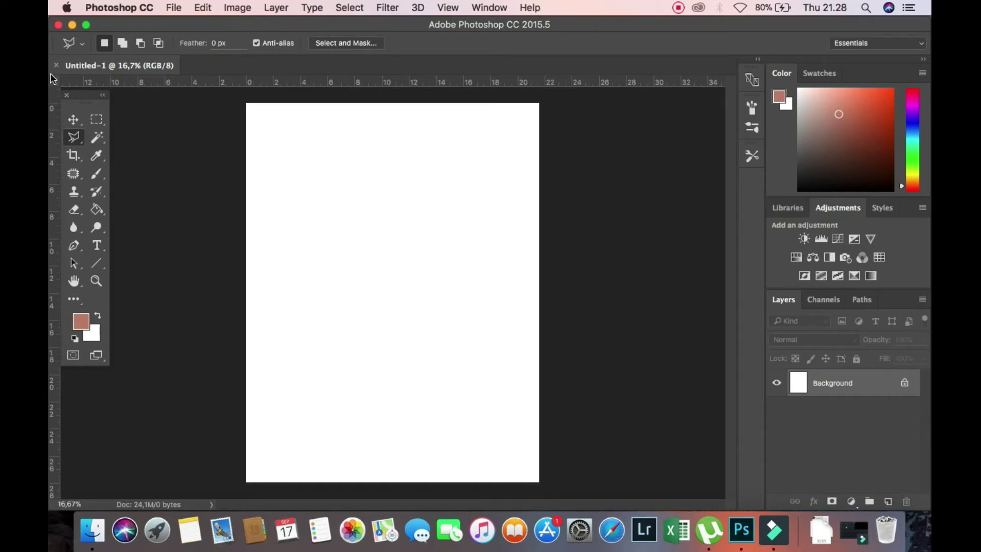
# Move the brown rectangle slightly up and toward the left side of the page with the Move tool
pyautogui.click(75, 122)
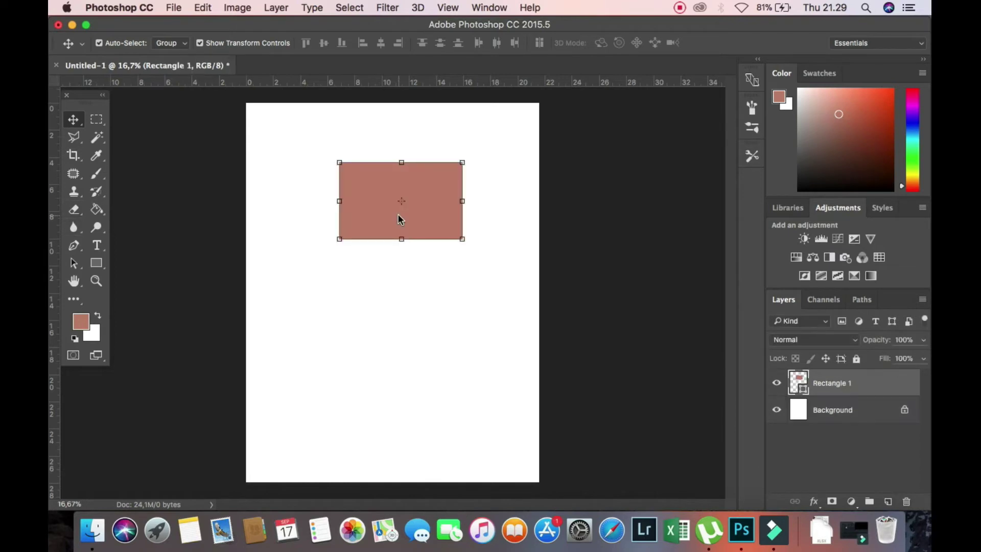
pyautogui.moveTo(397, 214); pyautogui.dragTo(364, 203)
# Create a new 2550 × 3300 pixel RGB document at 300 pixels/inch with a white background
pyautogui.click(170, 8)
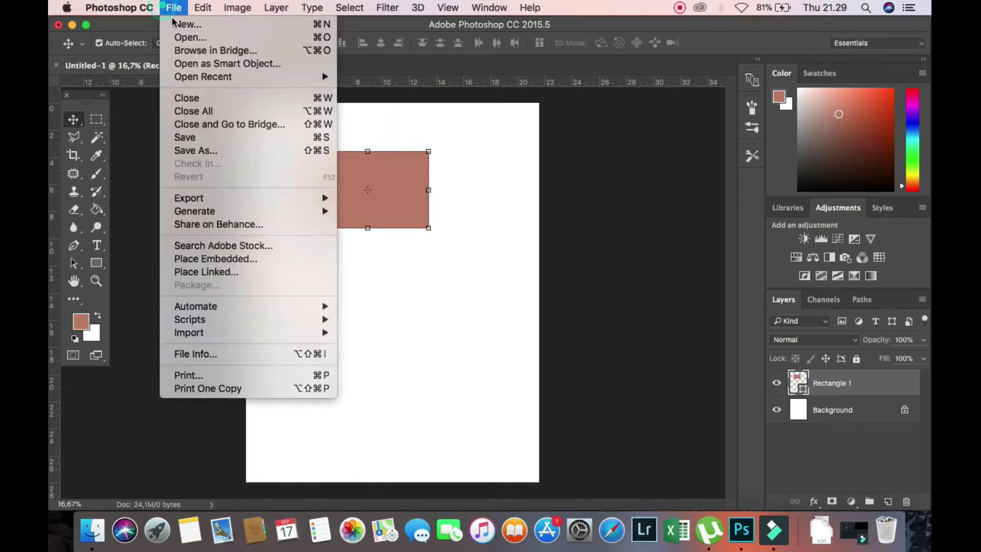
pyautogui.click(174, 24)
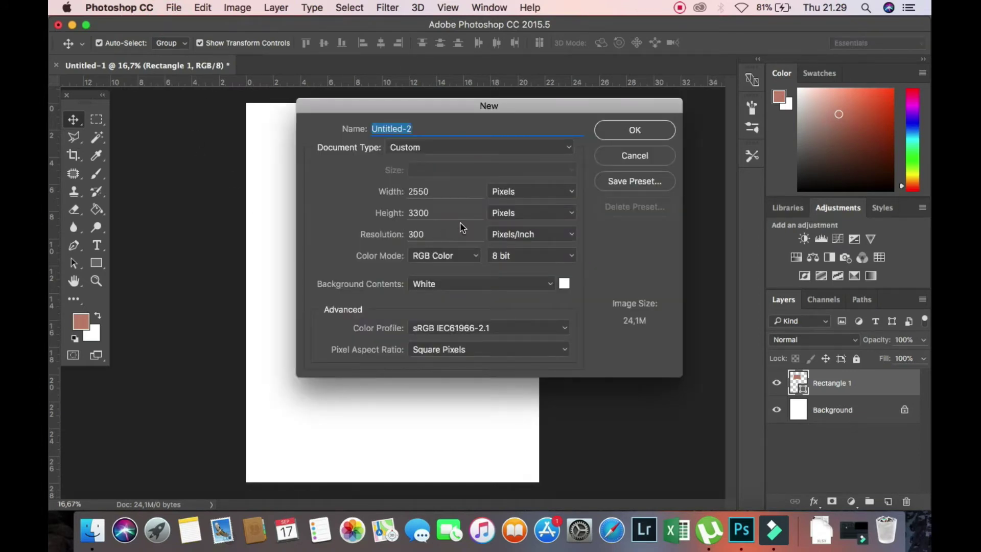
pyautogui.click(633, 134)
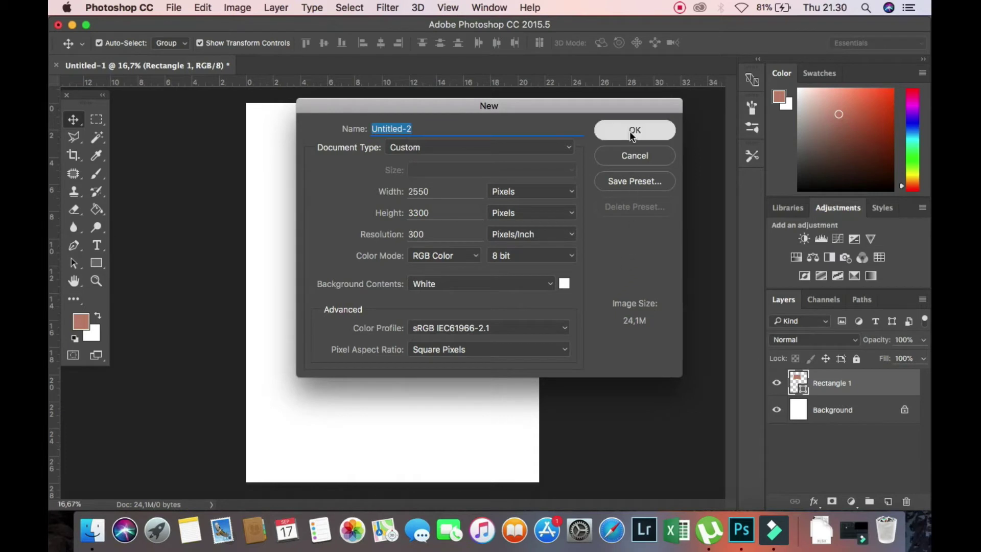
# Copy the rectangle from Untitled-1 into Untitled-2 with the Move tool, and return to Untitled-1
pyautogui.click(184, 66)
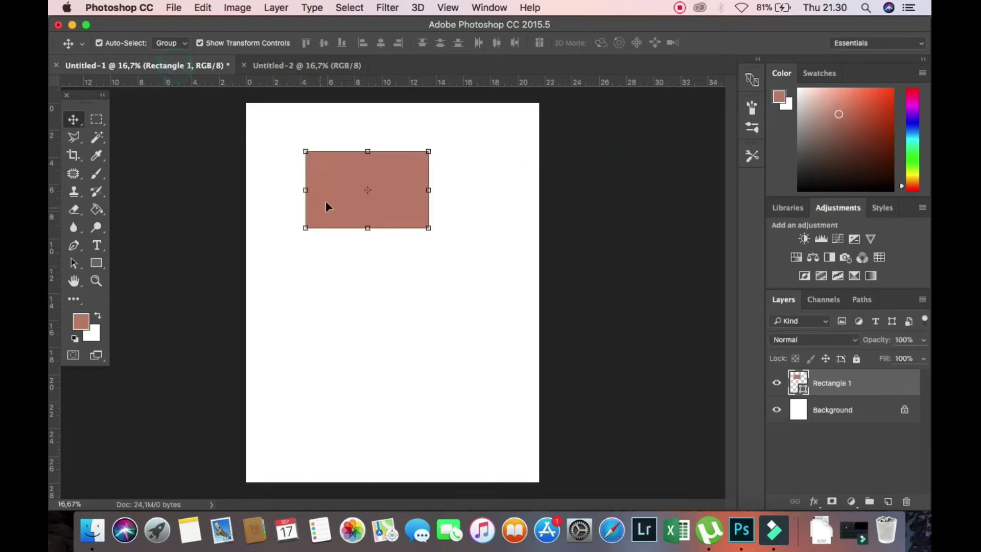
pyautogui.moveTo(326, 205); pyautogui.dragTo(331, 273)
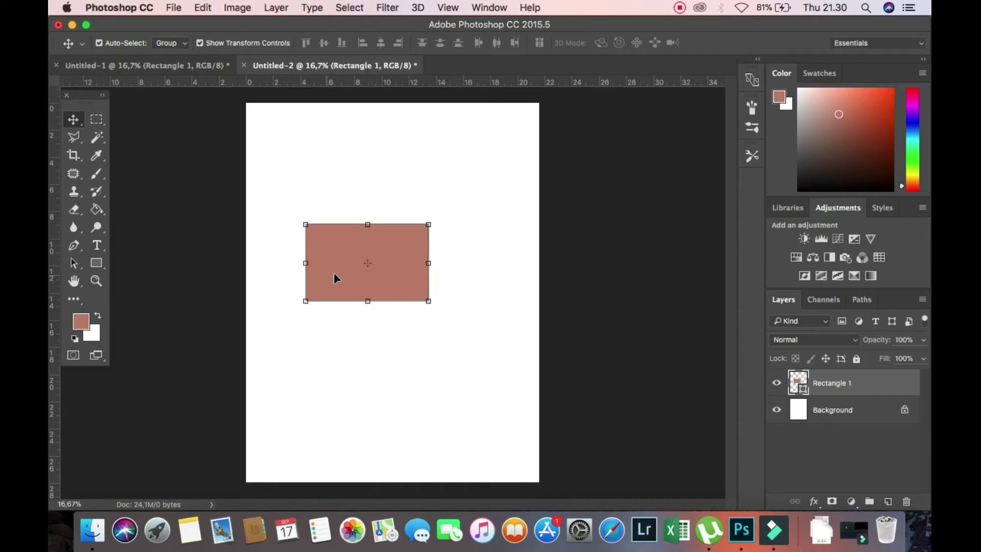
pyautogui.click(483, 178)
pyautogui.click(198, 66)
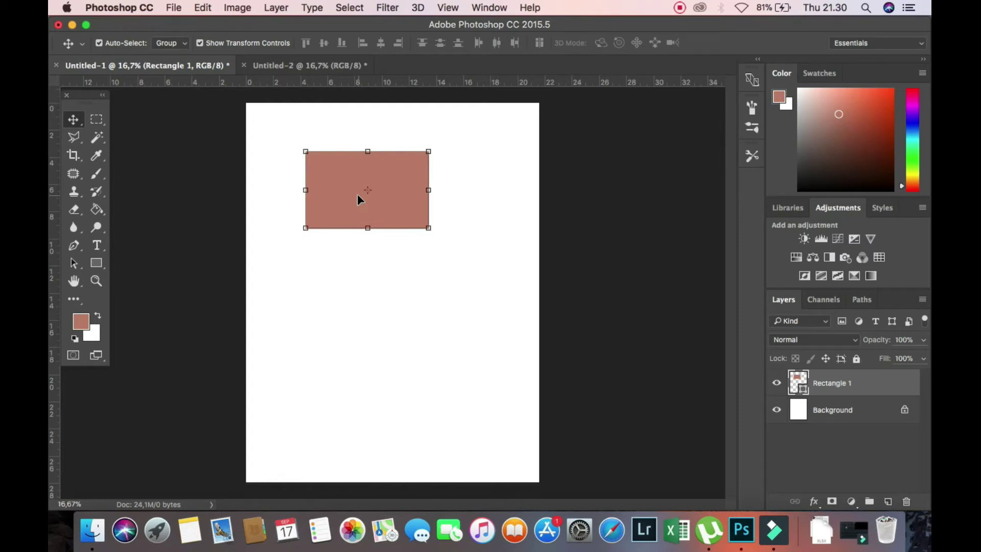
# Draw an elliptical marquee selection about 10 cm wide and 6.5 cm high below the rectangle
pyautogui.click(97, 122)
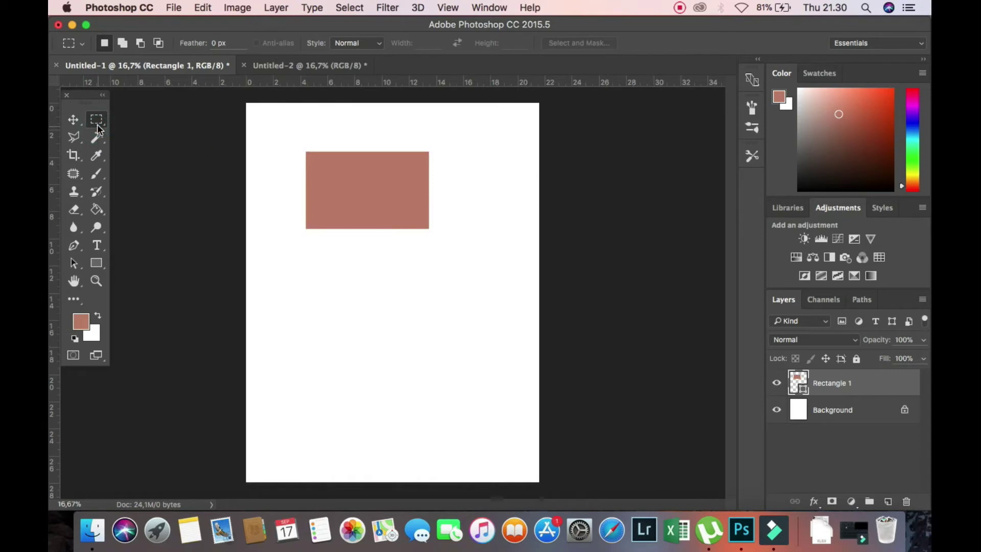
pyautogui.rightClick(98, 126)
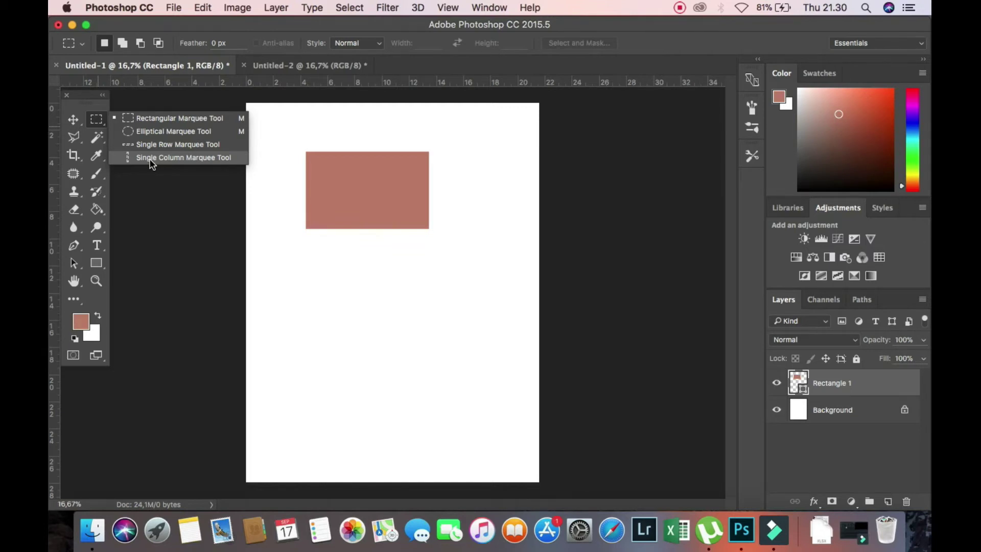
pyautogui.click(157, 130)
pyautogui.moveTo(308, 279); pyautogui.dragTo(440, 367)
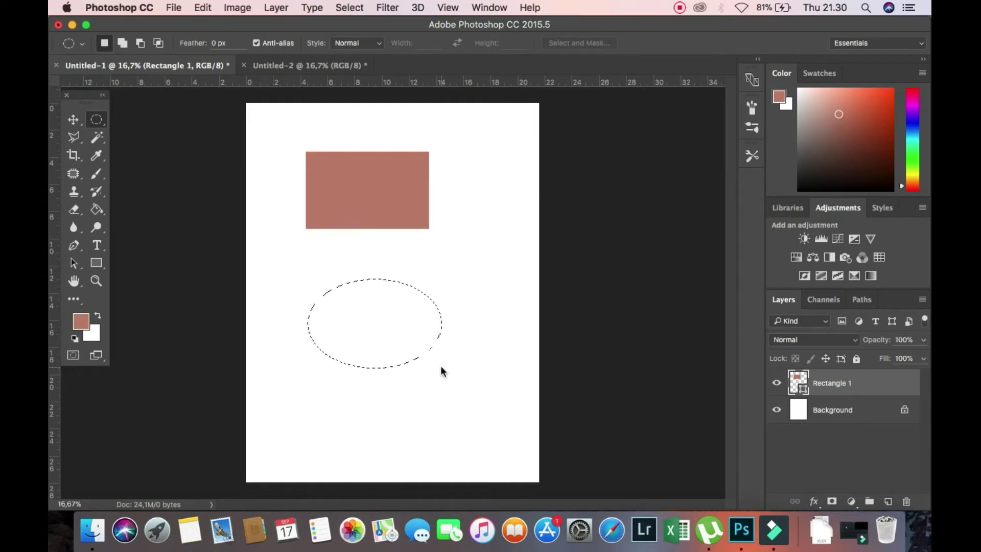
# Choose the Paint Bucket tool and set the foreground color to a bright yellow with a hue of 54°
pyautogui.click(102, 213)
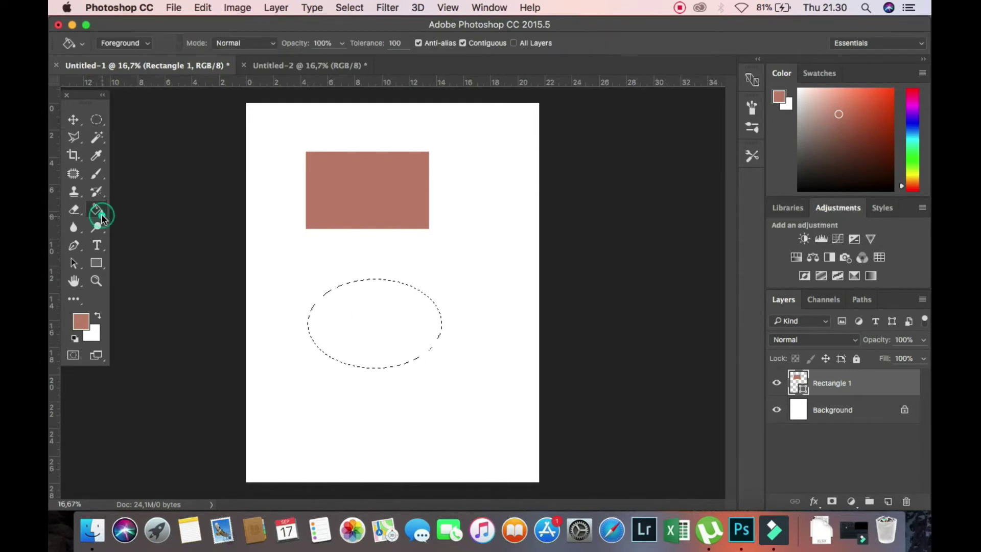
pyautogui.click(135, 220)
pyautogui.click(81, 321)
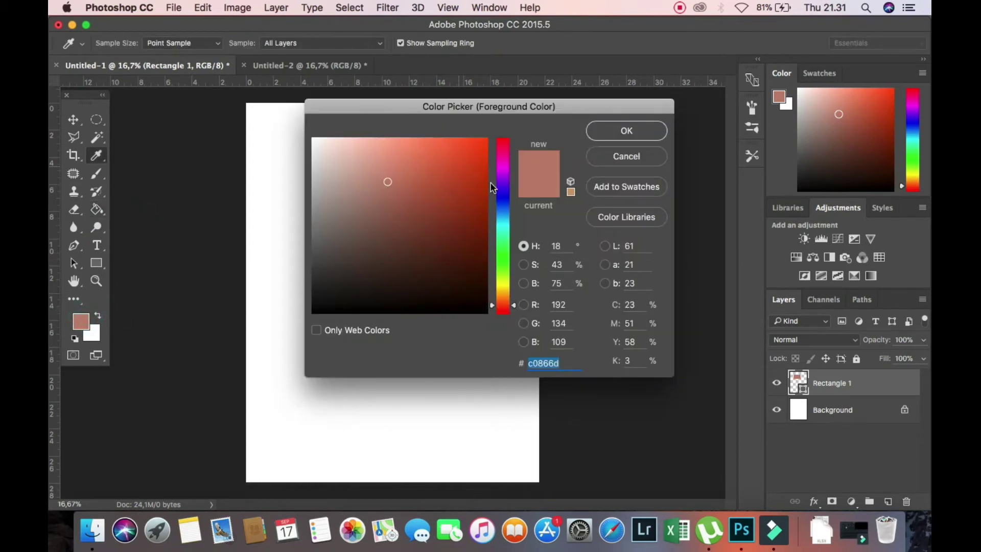
pyautogui.moveTo(503, 225); pyautogui.dragTo(505, 285)
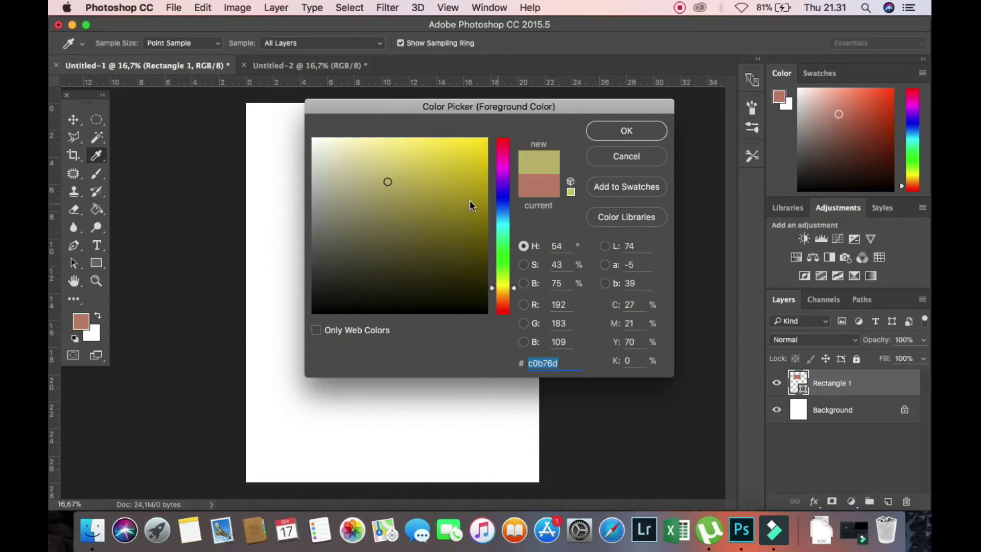
pyautogui.click(438, 147)
pyautogui.click(601, 136)
pyautogui.press('g')
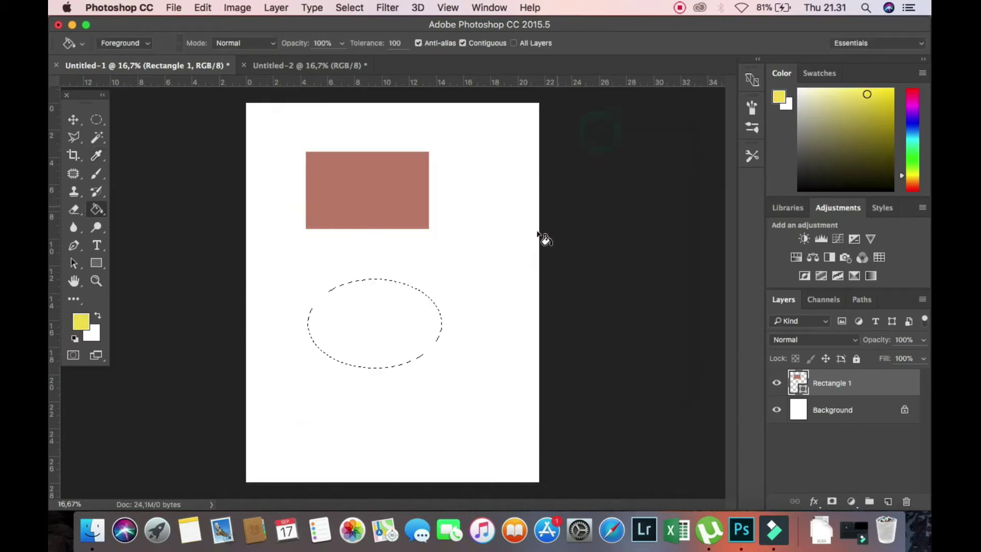
# Rasterize the rectangle's shape layer and fill the elliptical selection with the yellow foreground color
pyautogui.click(339, 298)
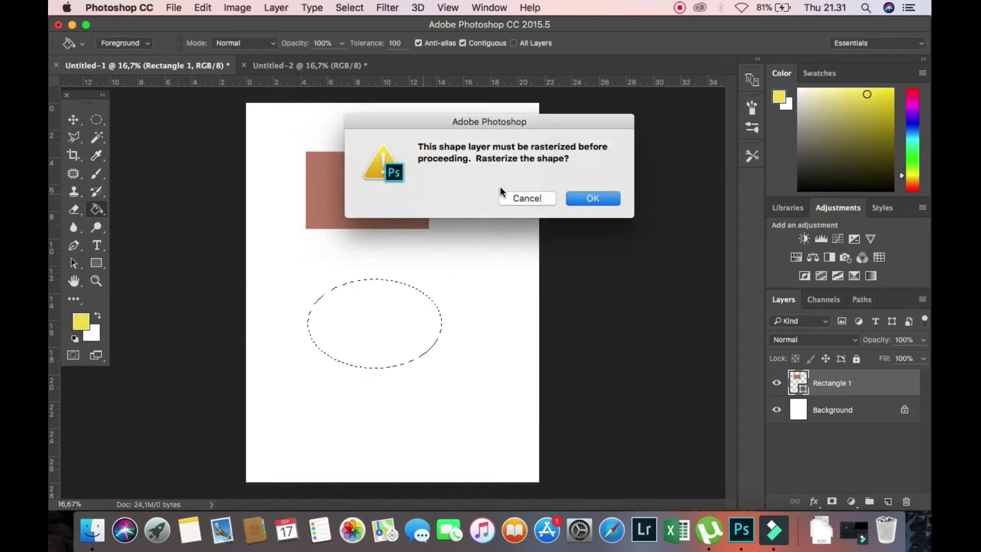
pyautogui.click(587, 195)
pyautogui.click(397, 312)
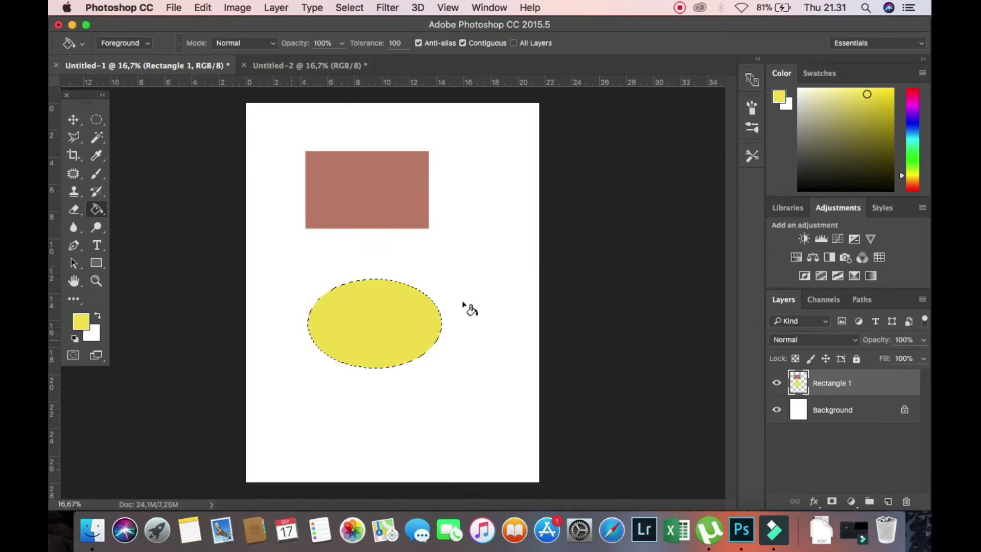
# Switch to the Move tool and remove the elliptical selection around the yellow ellipse
pyautogui.click(73, 120)
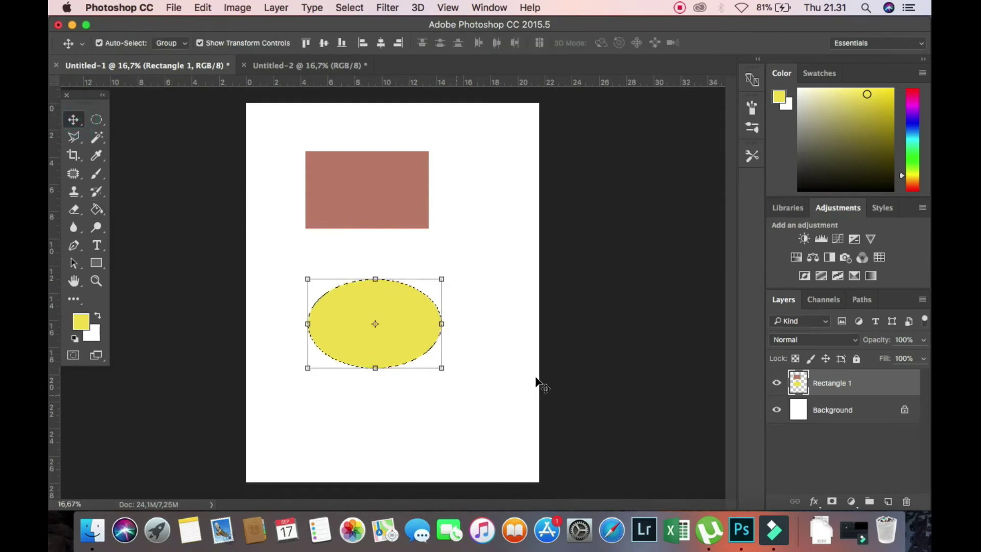
pyautogui.click(554, 377)
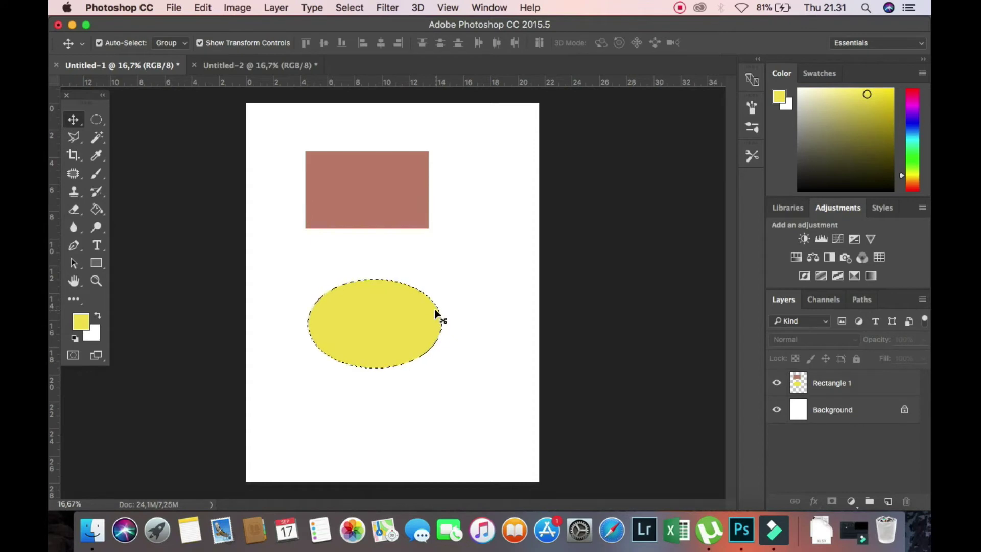
pyautogui.press('super')
pyautogui.press('super+d')
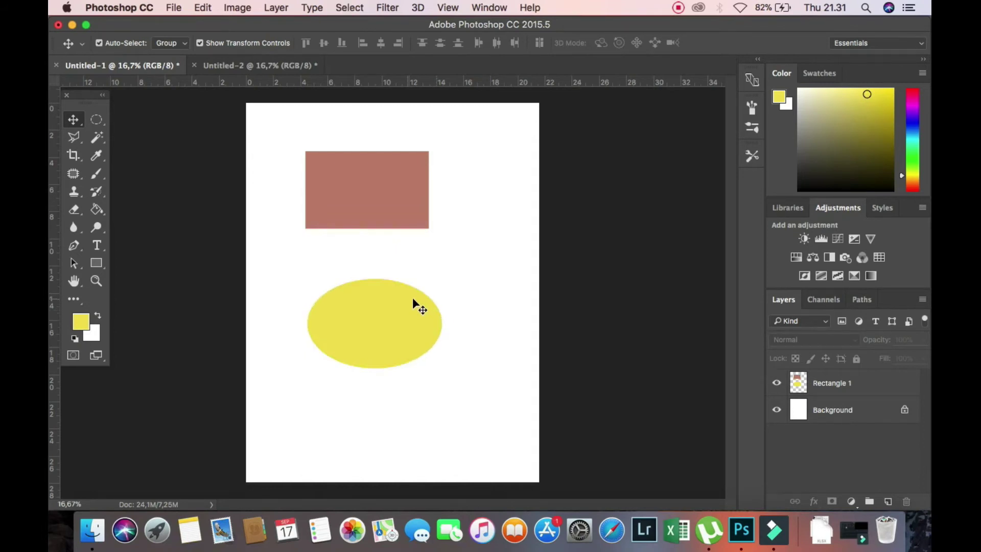
# Move the layer holding the rectangle and yellow ellipse slightly up and to the right, leaving it selected
pyautogui.click(404, 341)
pyautogui.click(591, 298)
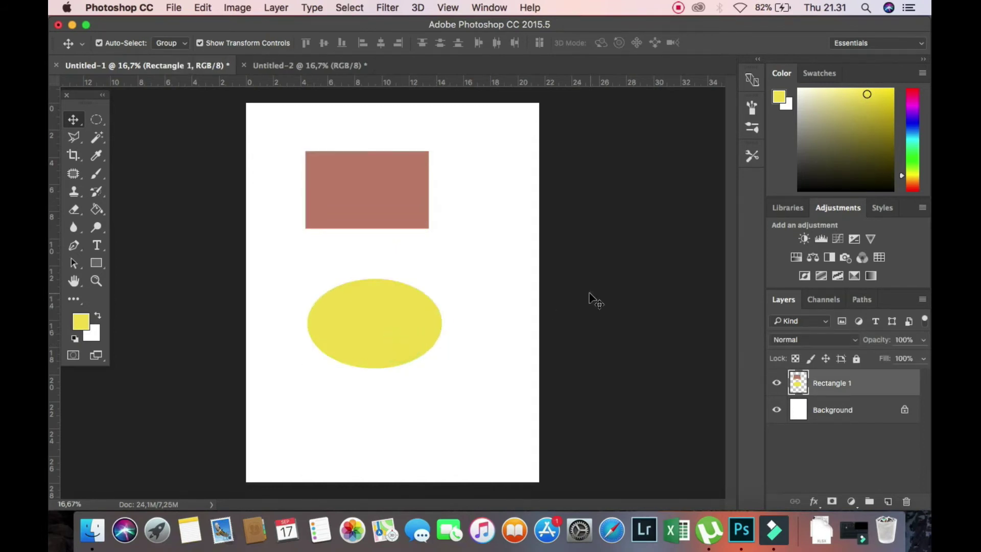
pyautogui.moveTo(403, 328)
pyautogui.mouseDown()
pyautogui.moveTo(413, 339)
pyautogui.moveTo(420, 320)
pyautogui.mouseUp()
pyautogui.click(591, 296)
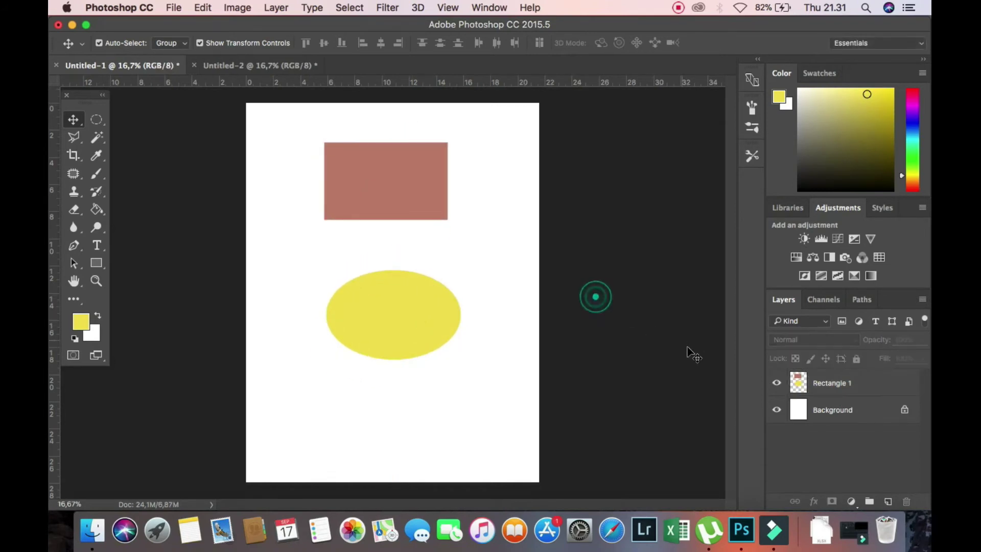
pyautogui.click(397, 337)
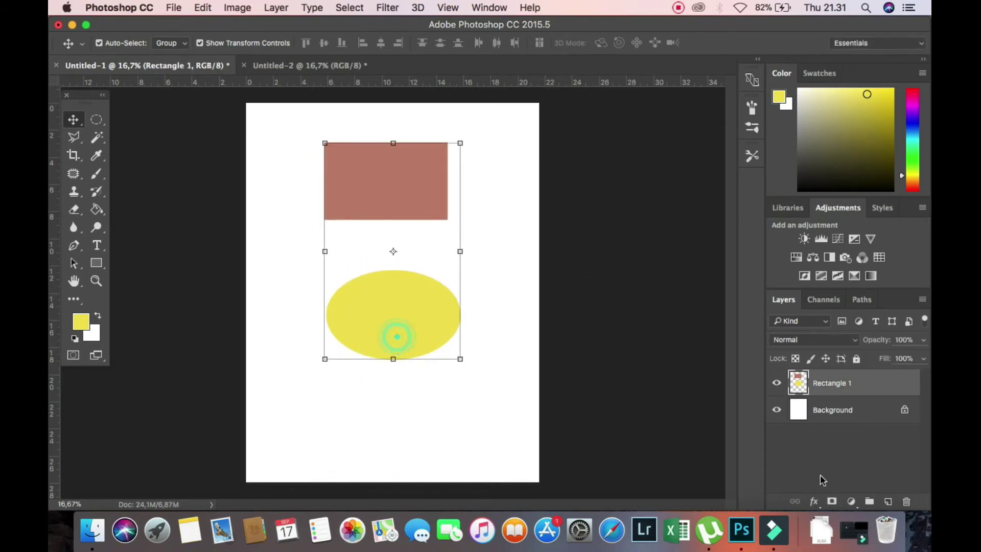
# Add a new empty layer above the layer holding the rectangle and yellow ellipse
pyautogui.click(889, 501)
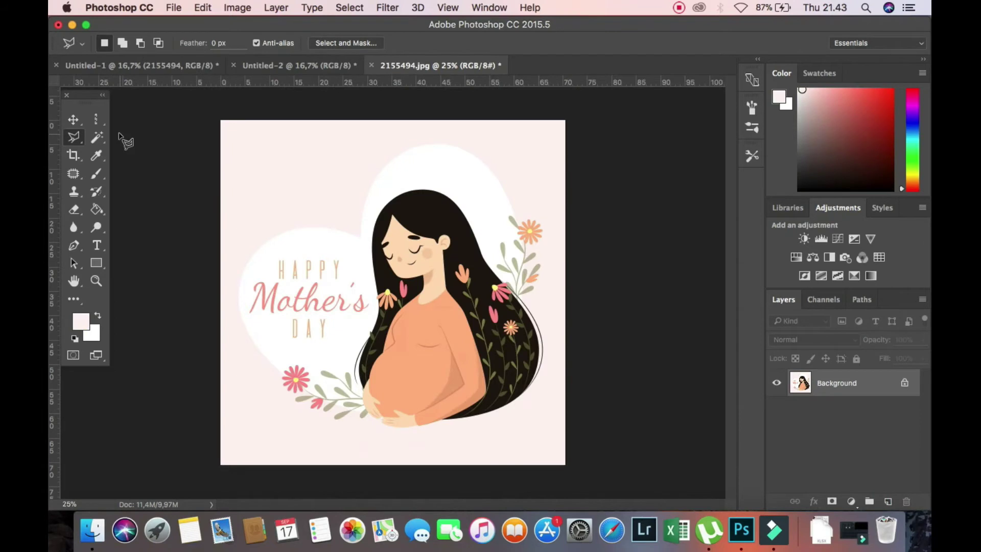
# Draw a freehand Lasso selection closely around the word HAPPY in the Mother's Day illustration
pyautogui.click(76, 137)
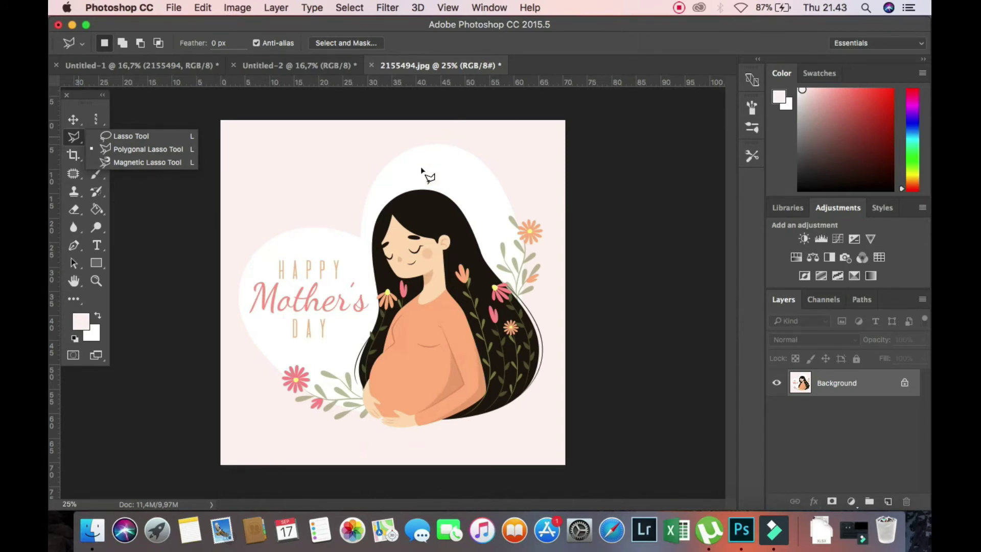
pyautogui.click(132, 137)
pyautogui.moveTo(311, 249)
pyautogui.mouseDown()
pyautogui.moveTo(271, 258)
pyautogui.moveTo(275, 282)
pyautogui.moveTo(339, 282)
pyautogui.moveTo(355, 269)
pyautogui.moveTo(337, 250)
pyautogui.moveTo(313, 249)
pyautogui.mouseUp()
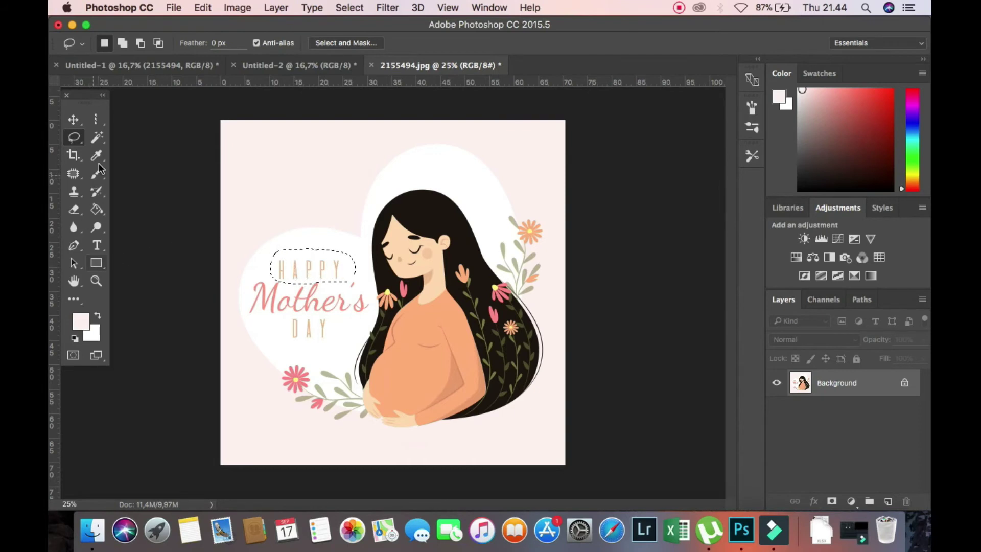
# Choose the Brush tool and set the foreground color to the white (ffffff) sampled from the heart behind the text
pyautogui.click(95, 179)
pyautogui.rightClick(95, 179)
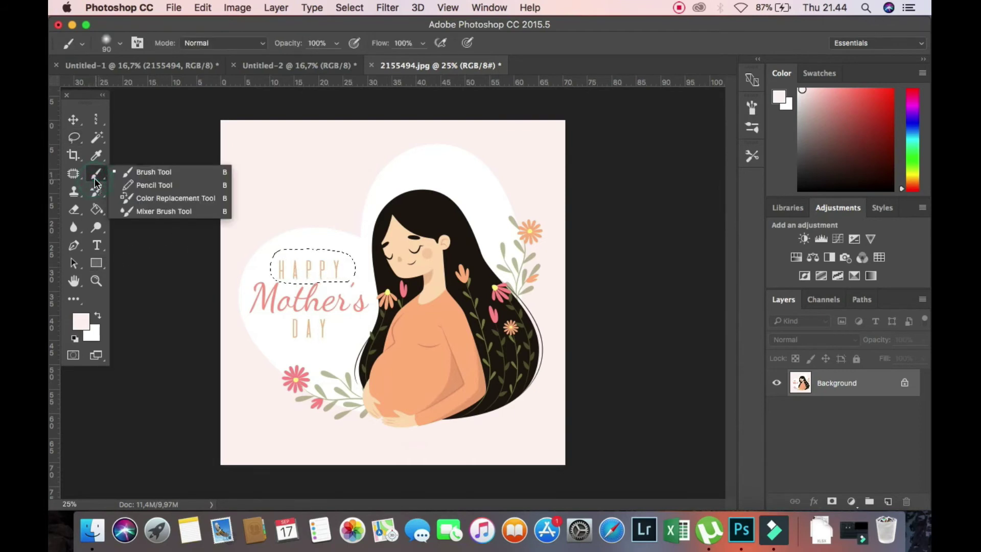
pyautogui.click(139, 175)
pyautogui.click(80, 321)
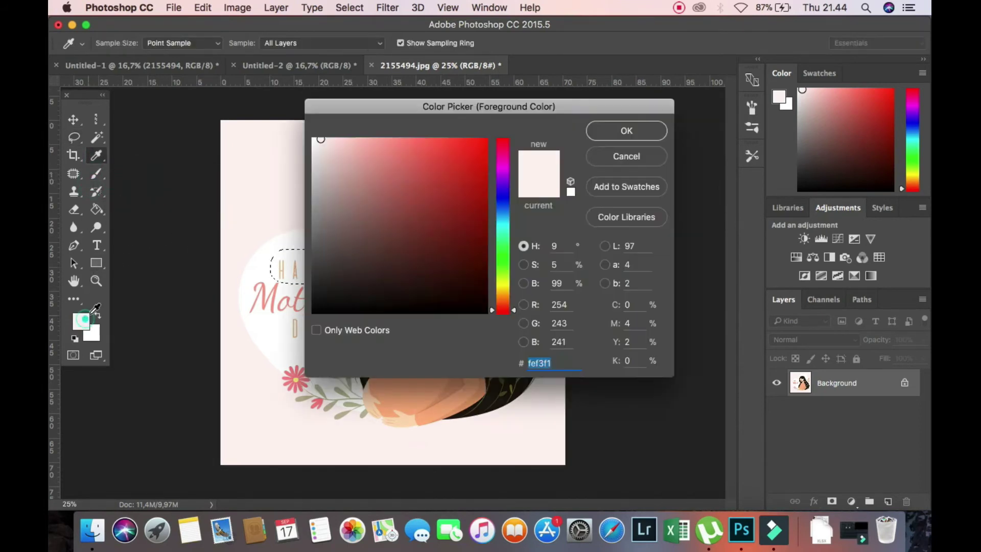
pyautogui.click(252, 272)
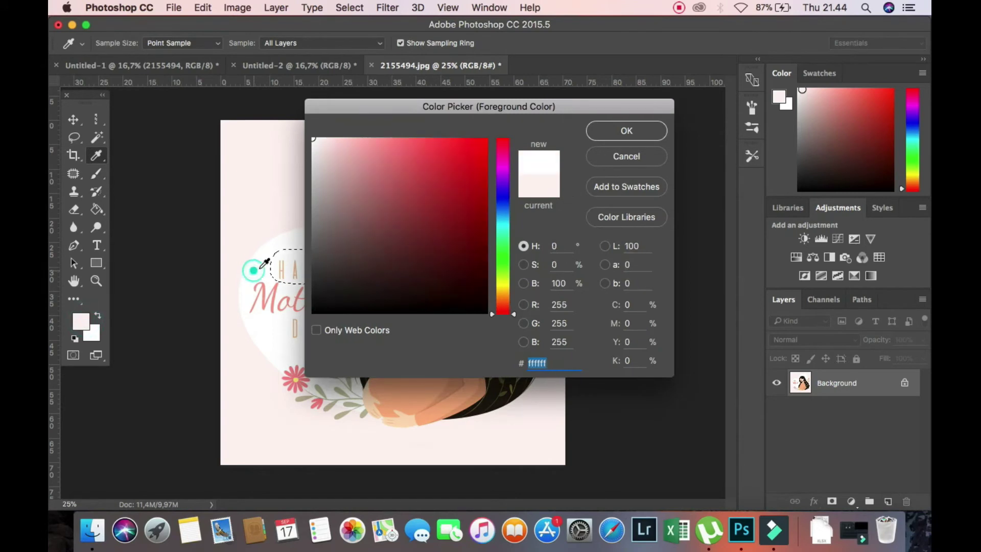
pyautogui.click(634, 134)
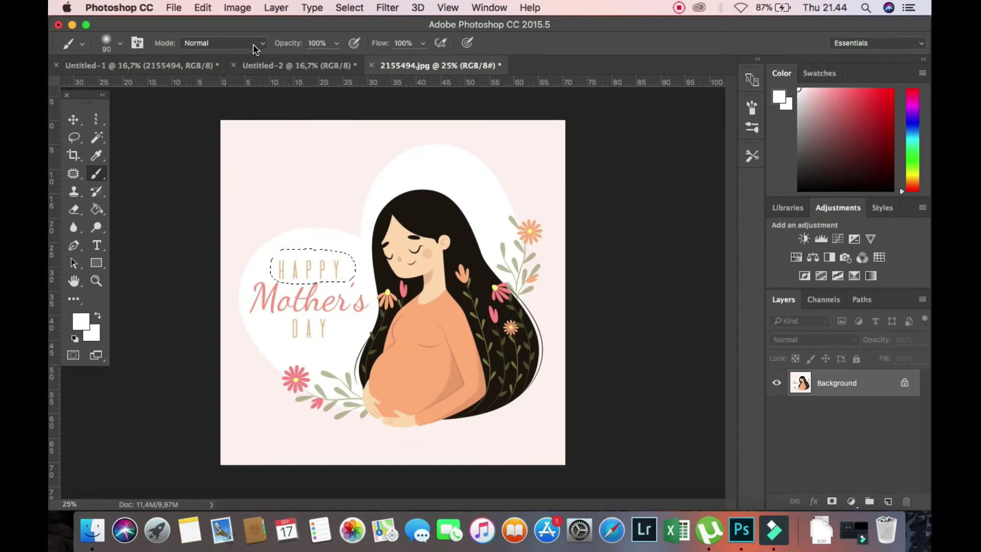
# Set the brush size to 153 px, paint over the word HAPPY inside the selection, and deselect
pyautogui.click(119, 43)
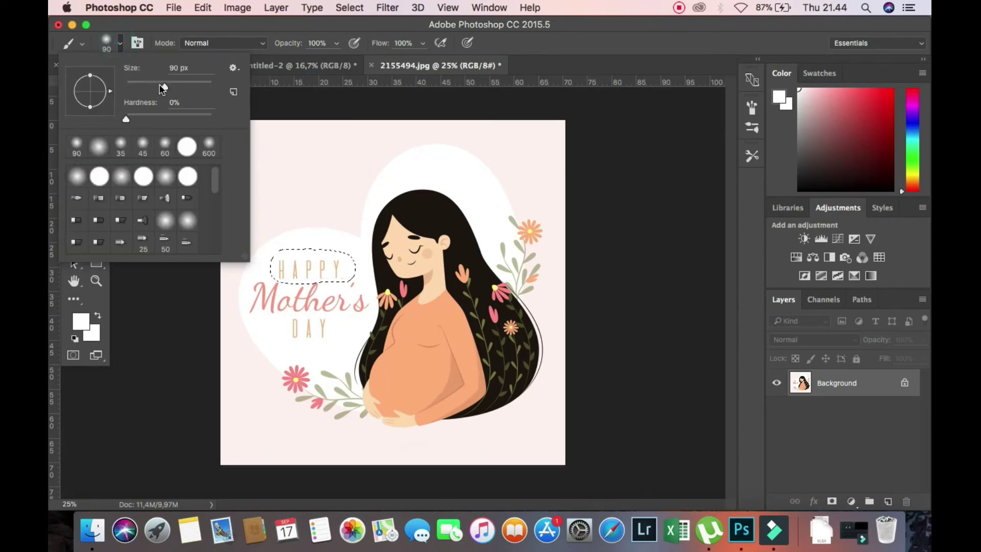
pyautogui.moveTo(162, 90); pyautogui.dragTo(180, 87)
pyautogui.click(328, 258)
pyautogui.moveTo(295, 271); pyautogui.dragTo(290, 252)
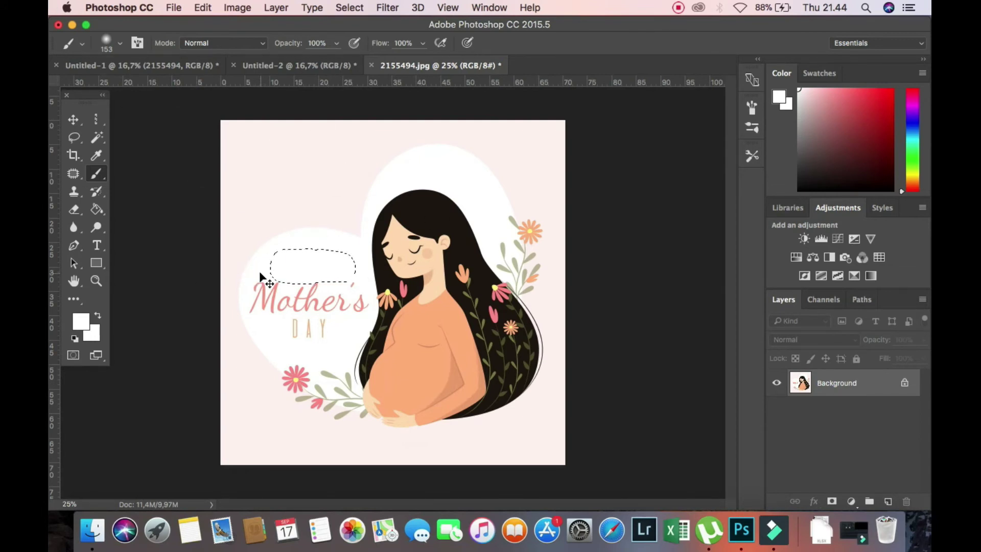
pyautogui.press('super+d')
# Draw a wide rectangular selection with the Polygonal Lasso tool just below the flowers and the woman's hands
pyautogui.click(73, 146)
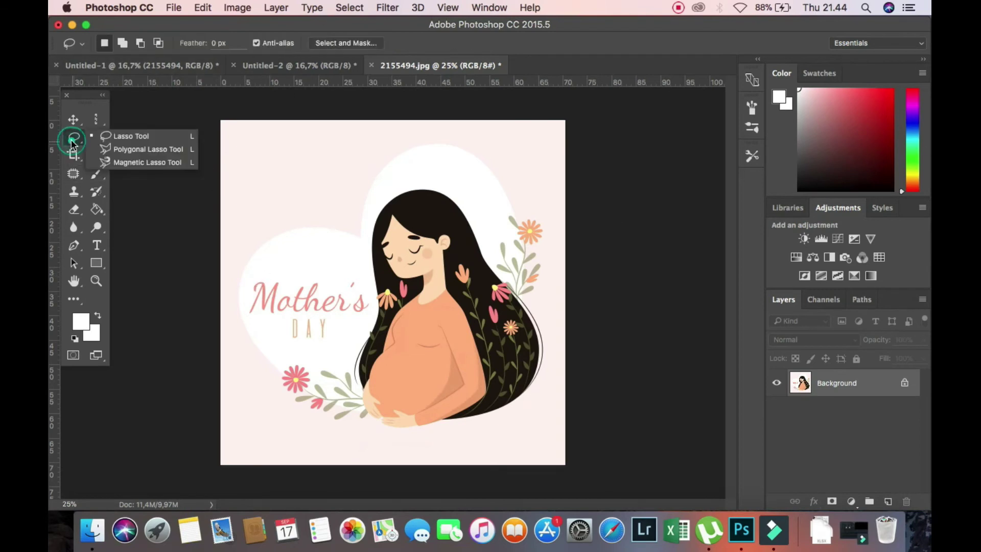
pyautogui.click(153, 151)
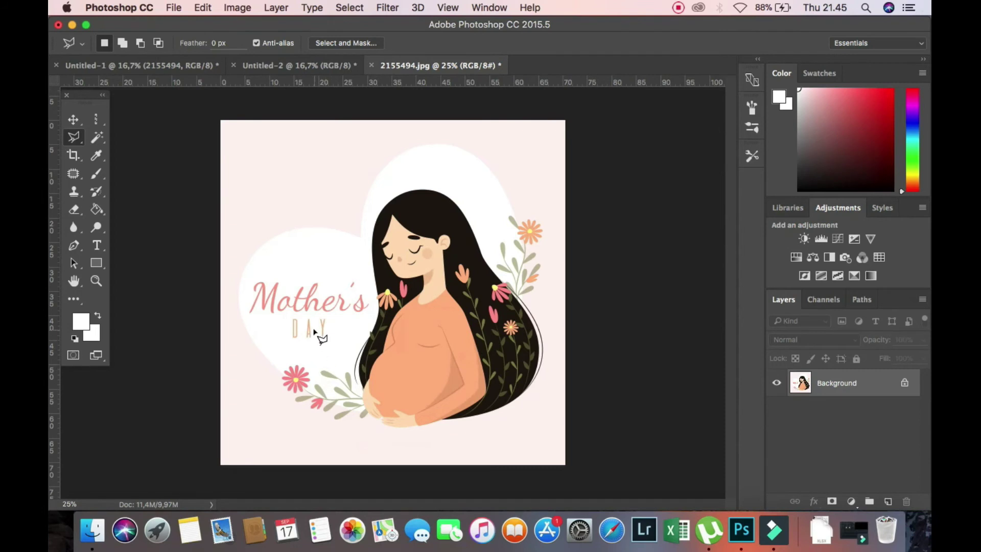
pyautogui.click(284, 416)
pyautogui.click(284, 448)
pyautogui.click(419, 447)
pyautogui.click(419, 417)
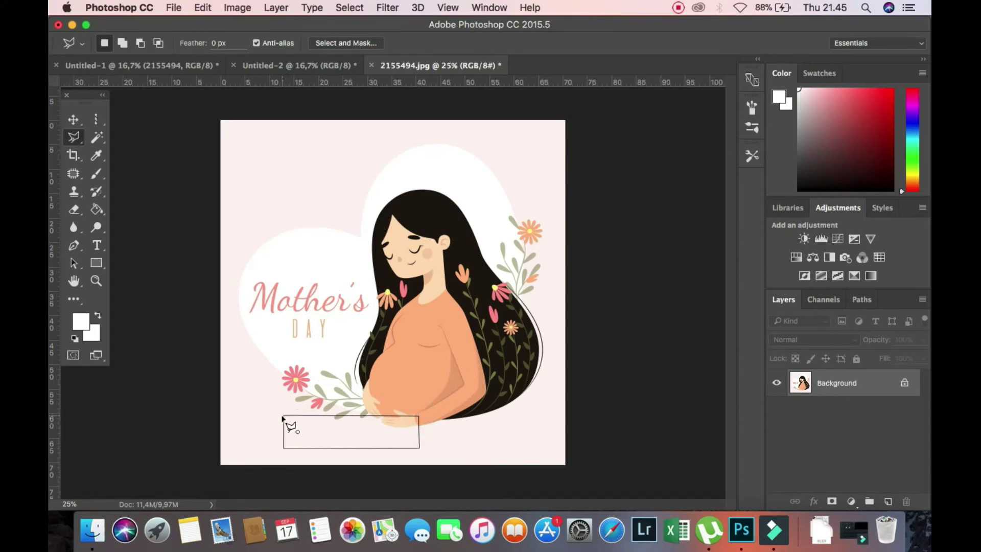
pyautogui.click(284, 417)
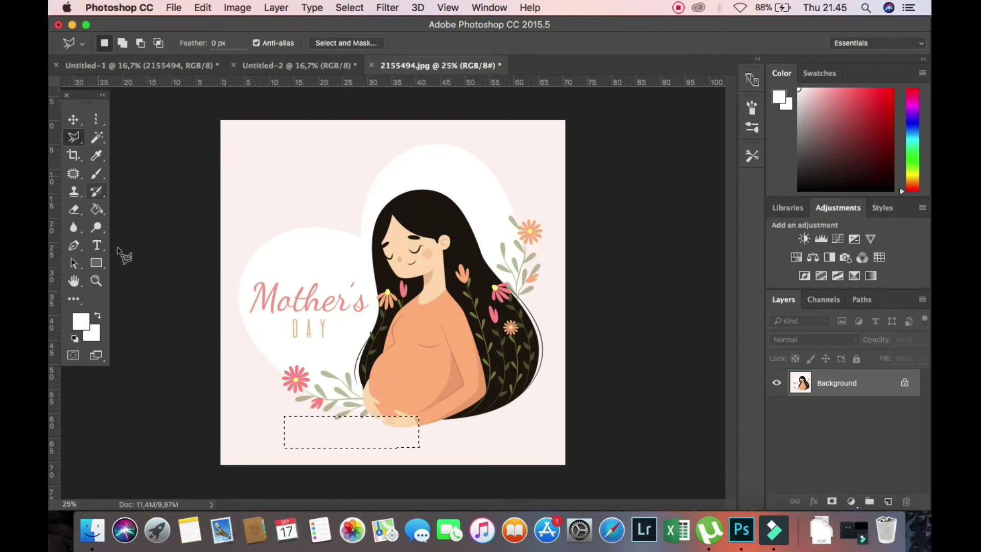
# Choose the Paint Bucket tool and set the foreground color to the pink (ff908f) sampled from the flower below the text
pyautogui.click(97, 210)
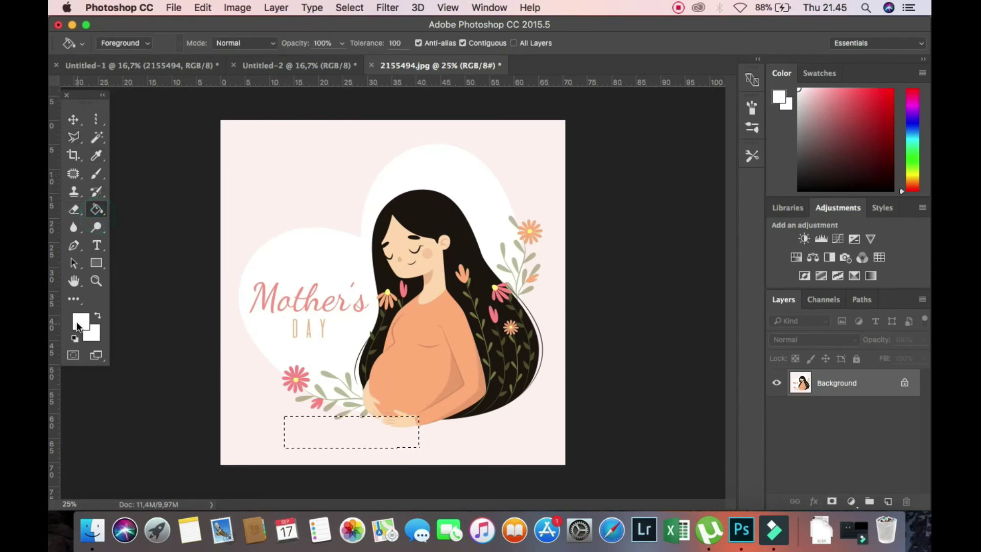
pyautogui.click(79, 321)
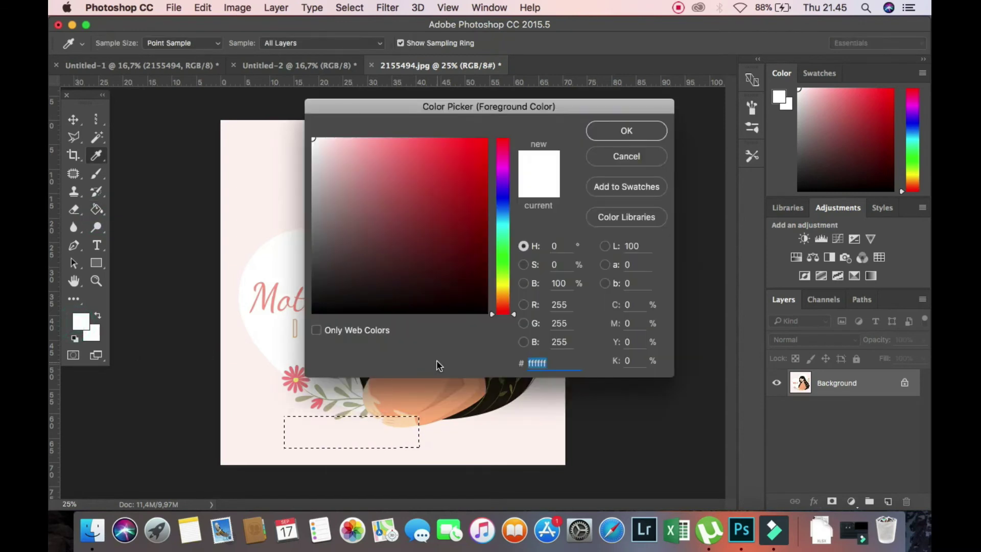
pyautogui.click(284, 382)
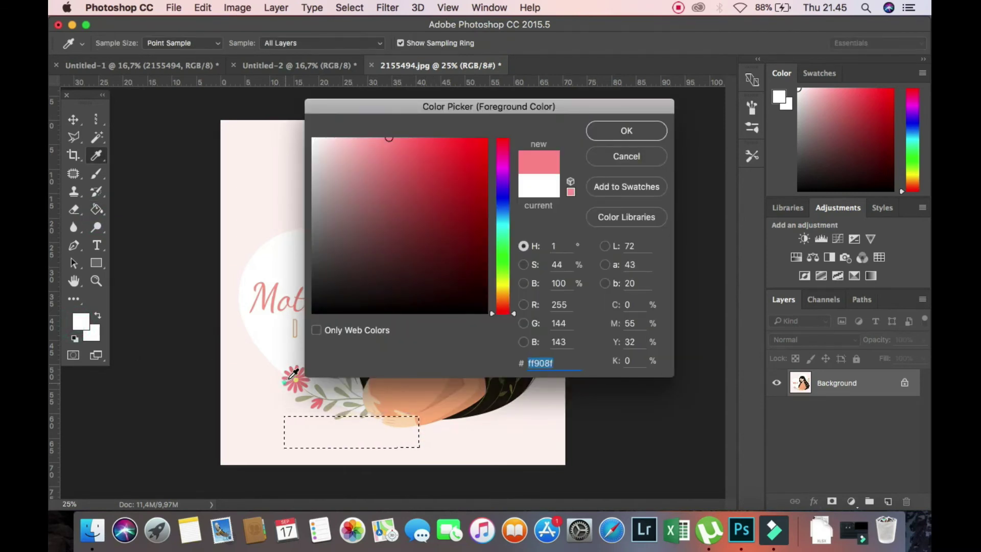
pyautogui.click(610, 132)
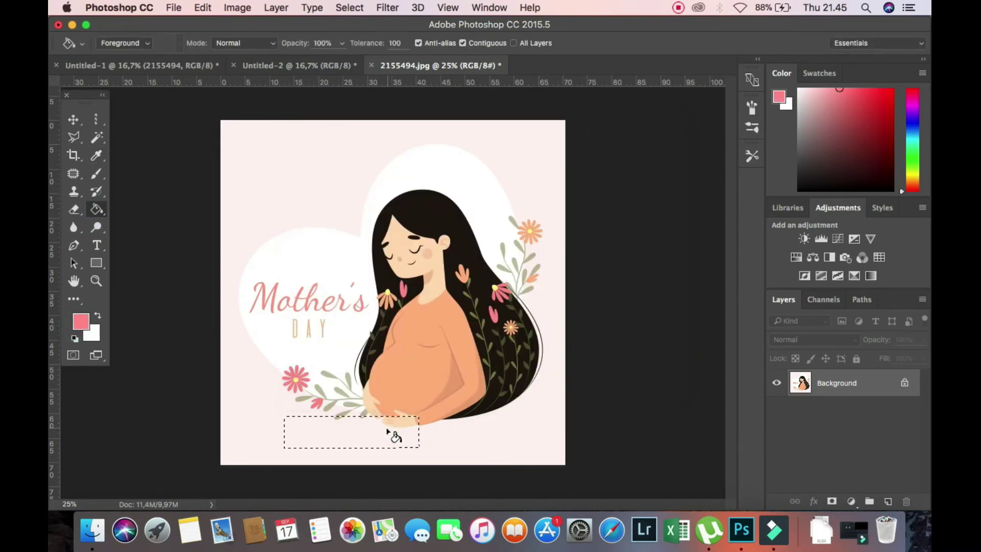
# Fill the rectangular selection with the pink foreground color on a new layer, and deselect
pyautogui.click(888, 501)
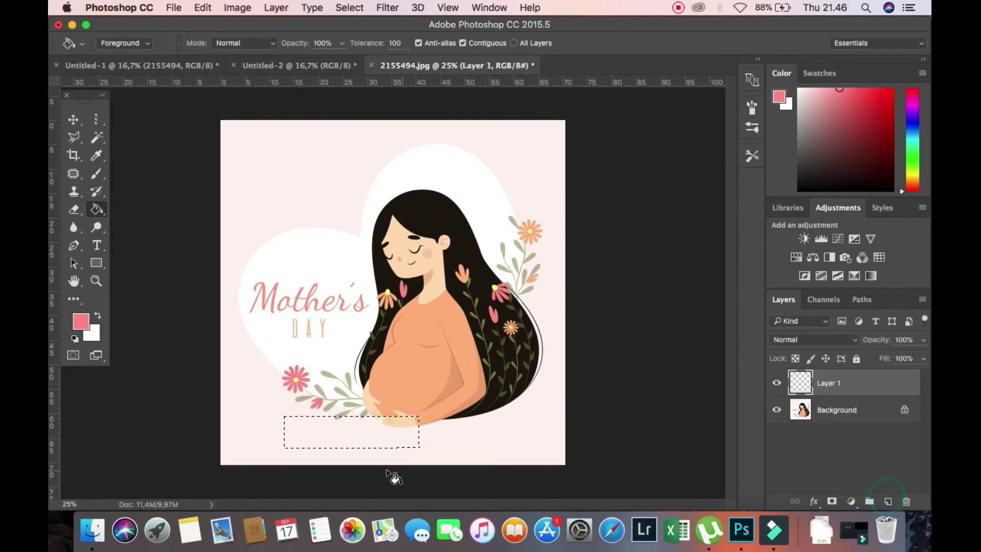
pyautogui.click(346, 442)
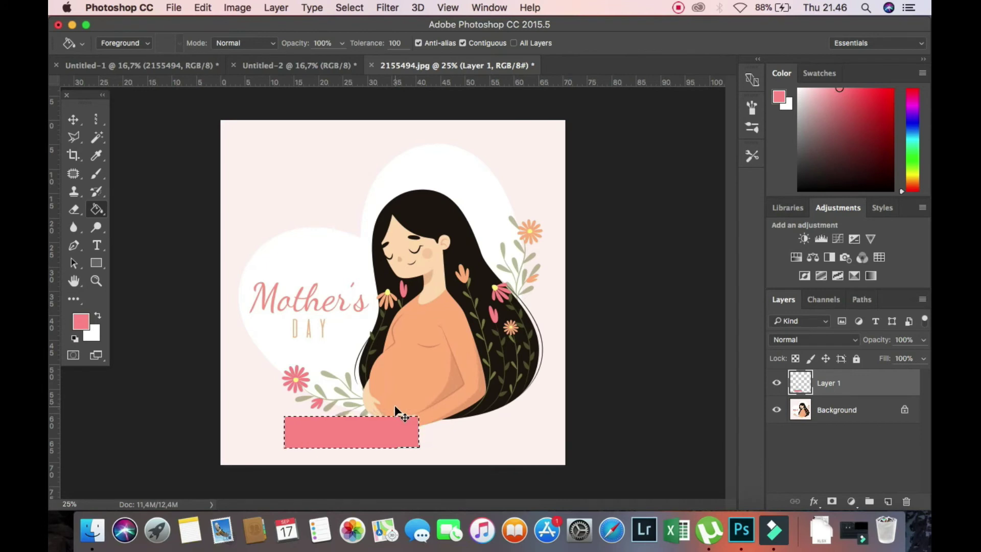
pyautogui.press('super+d')
# Move the pink rectangle toward the lower-left corner of the illustration, and delete its layer
pyautogui.click(77, 116)
pyautogui.moveTo(317, 428); pyautogui.dragTo(268, 443)
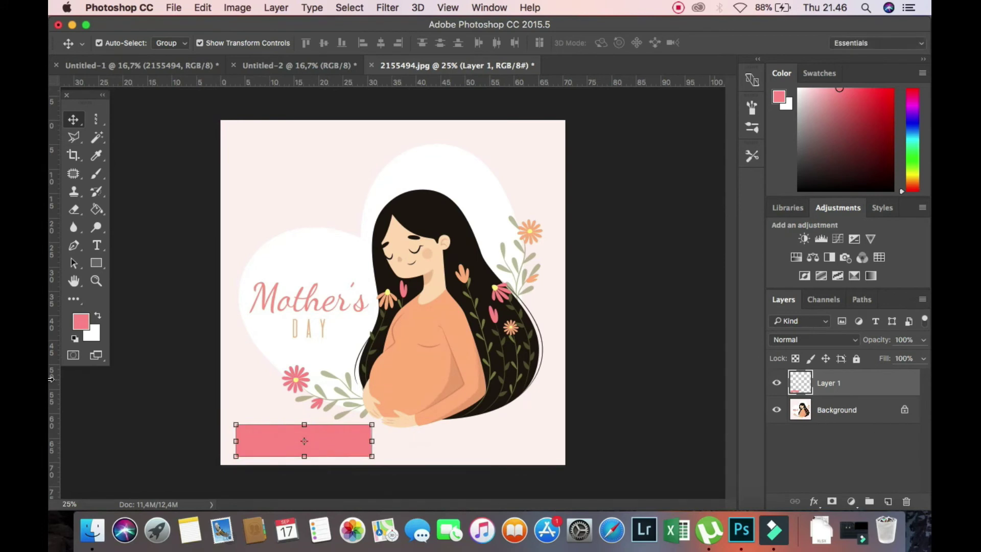
pyautogui.moveTo(880, 382); pyautogui.dragTo(906, 501)
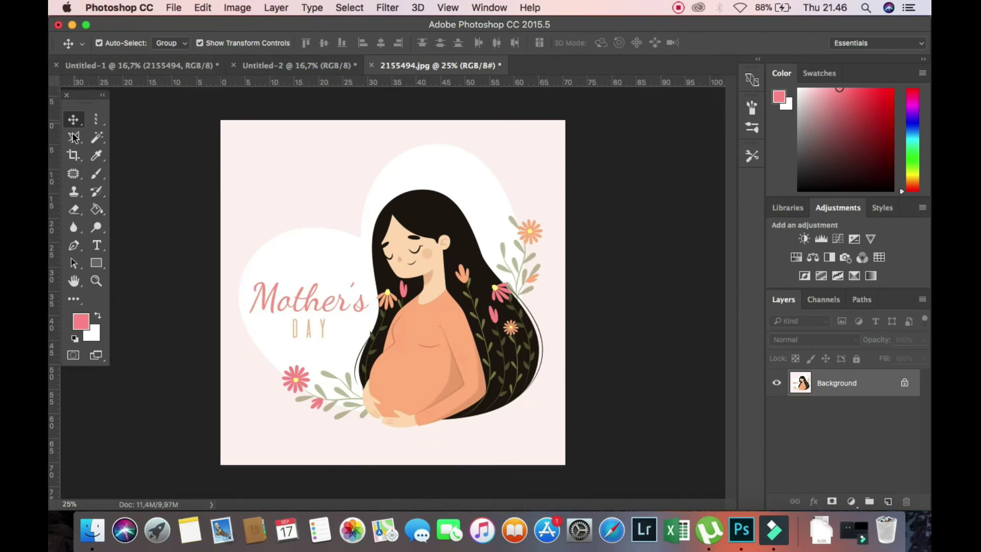
# Trace a Magnetic Lasso selection around the white heart, the woman and the flowers, removing stray anchor points, and deselect it
pyautogui.moveTo(74, 147); pyautogui.dragTo(127, 163)
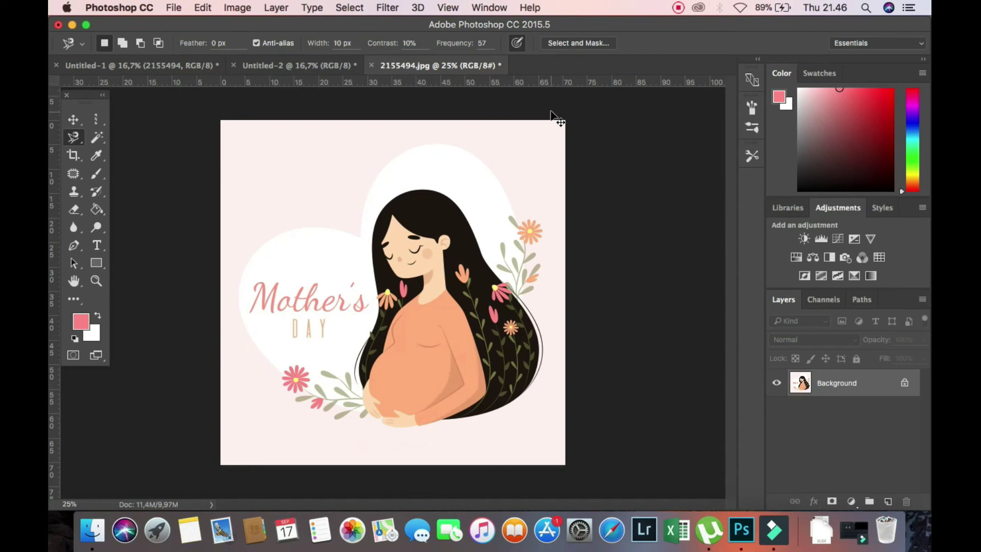
pyautogui.press('super+equal')
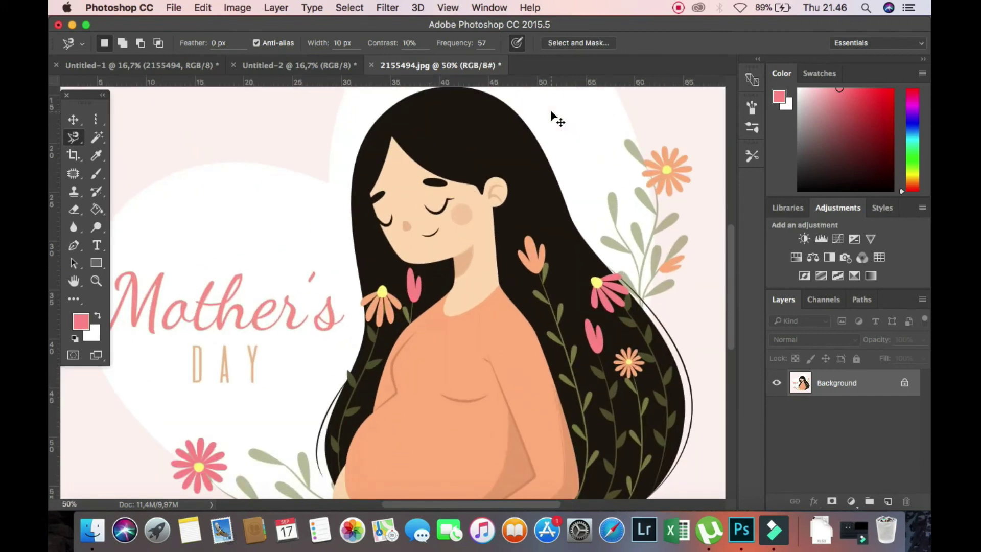
pyautogui.press('super+minus')
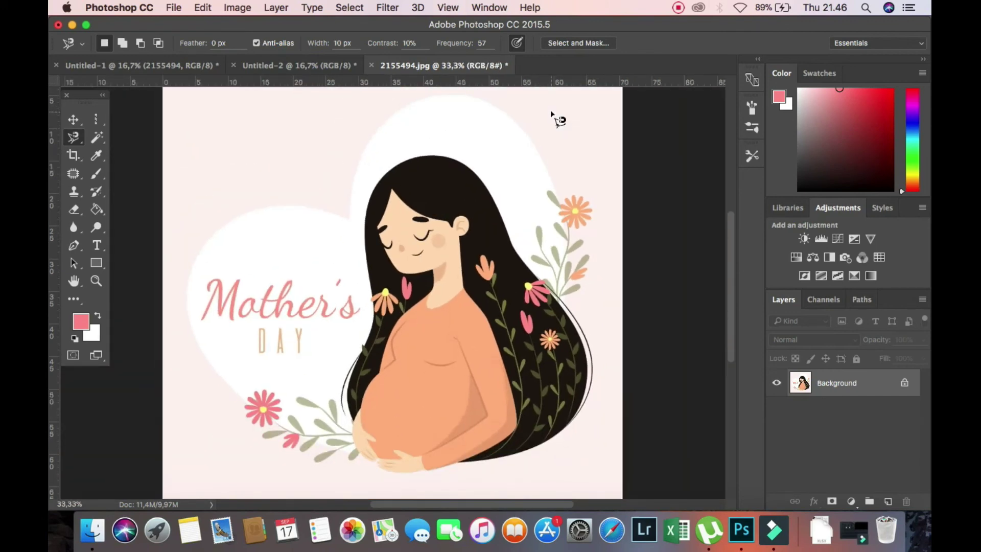
pyautogui.click(350, 219)
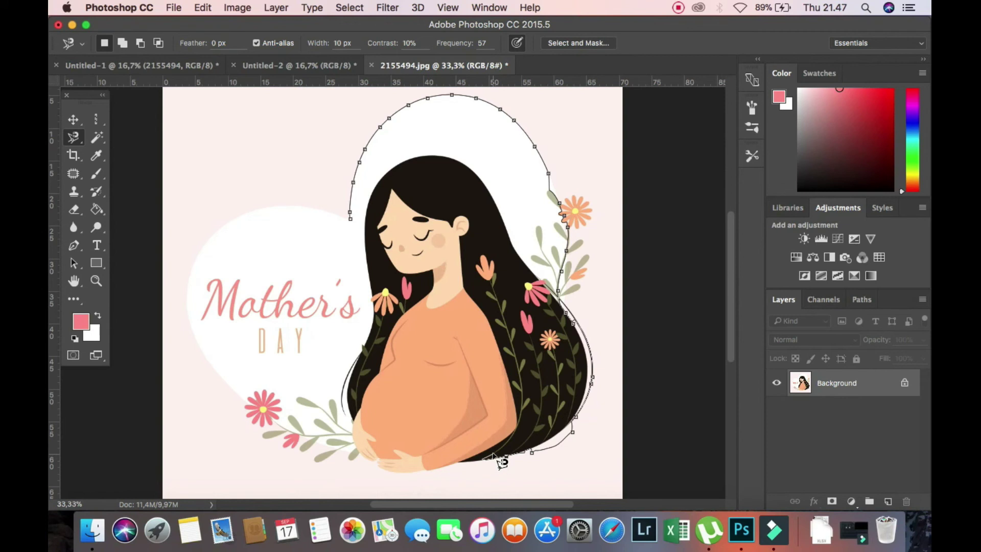
pyautogui.press('BackSpace')
pyautogui.press('BackSpace')
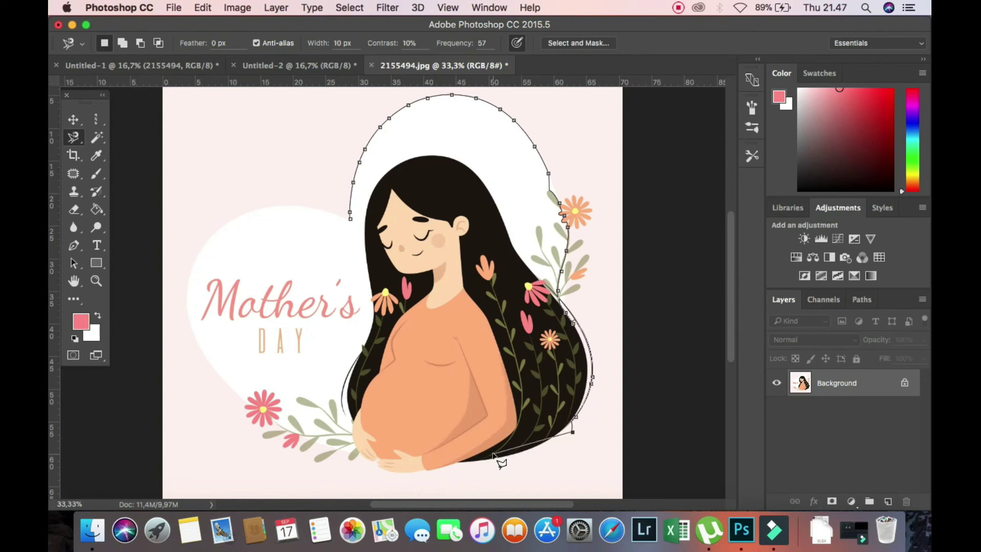
pyautogui.press('BackSpace')
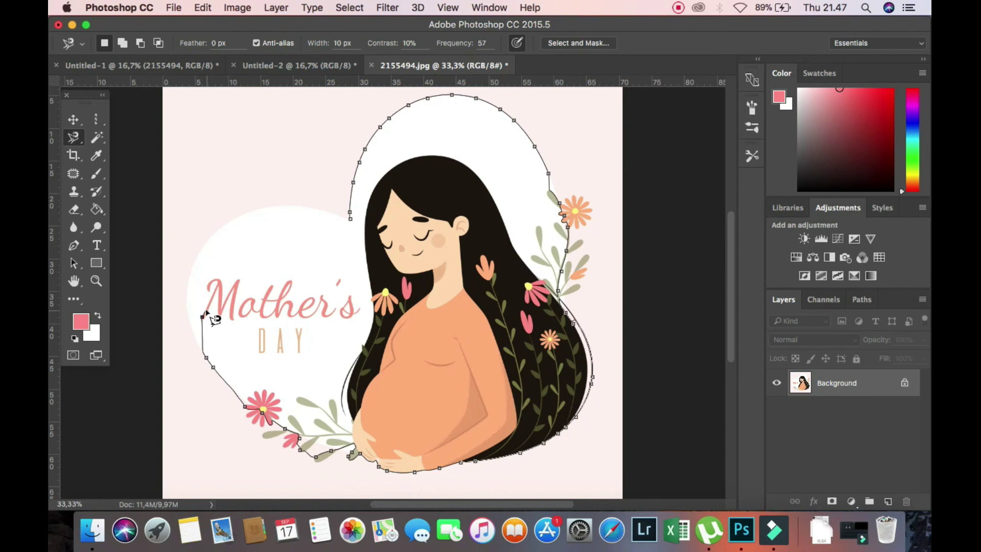
pyautogui.press('BackSpace')
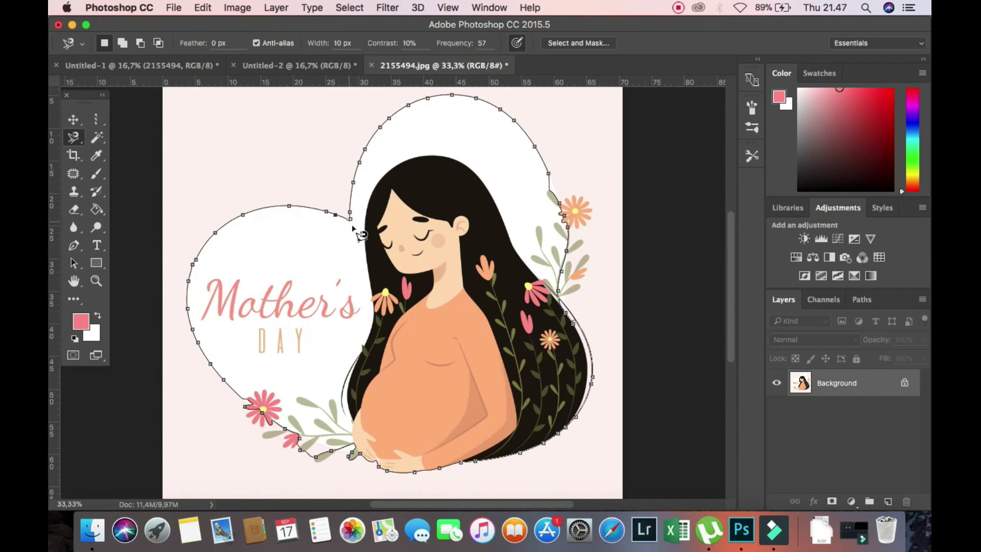
pyautogui.click(351, 224)
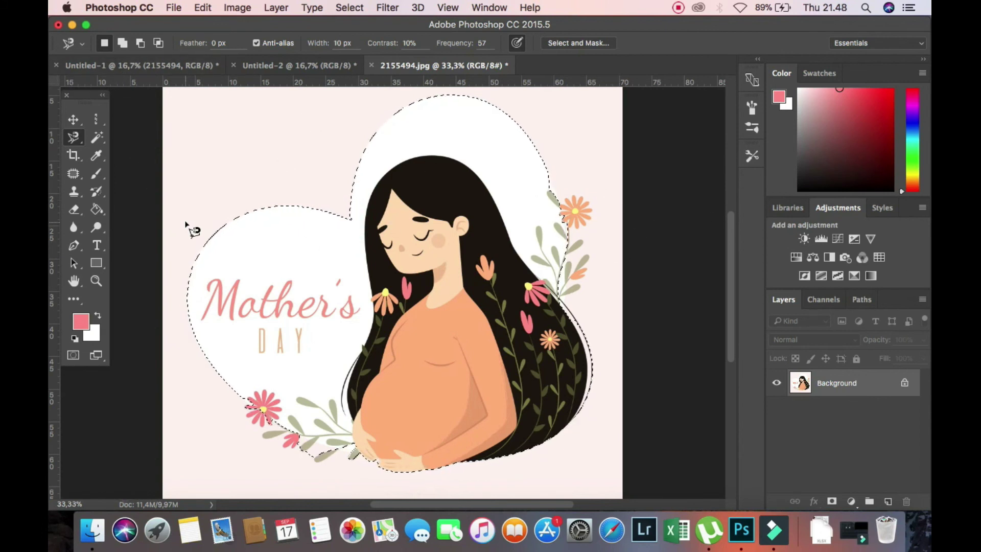
pyautogui.press('super+d')
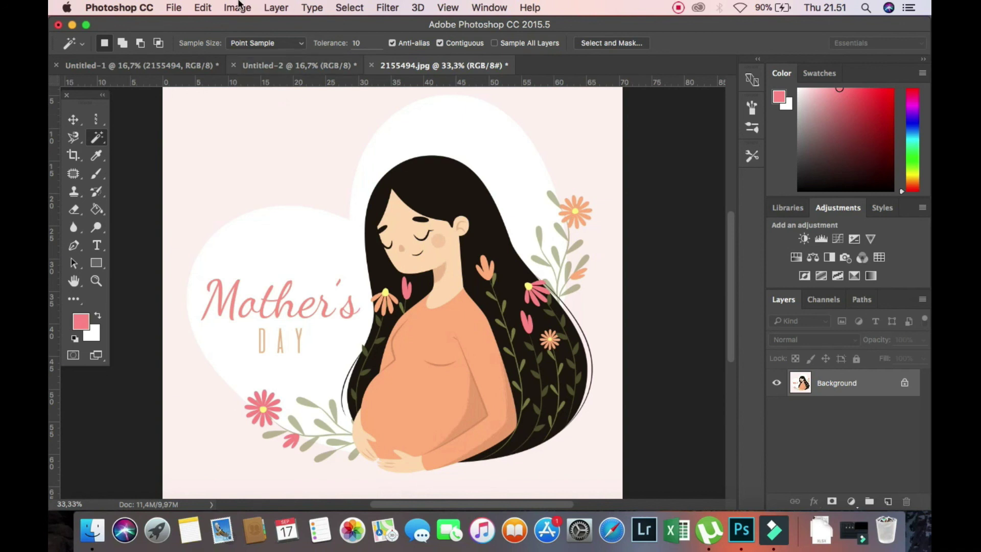
# Choose the Magic Wand tool
pyautogui.click(97, 139)
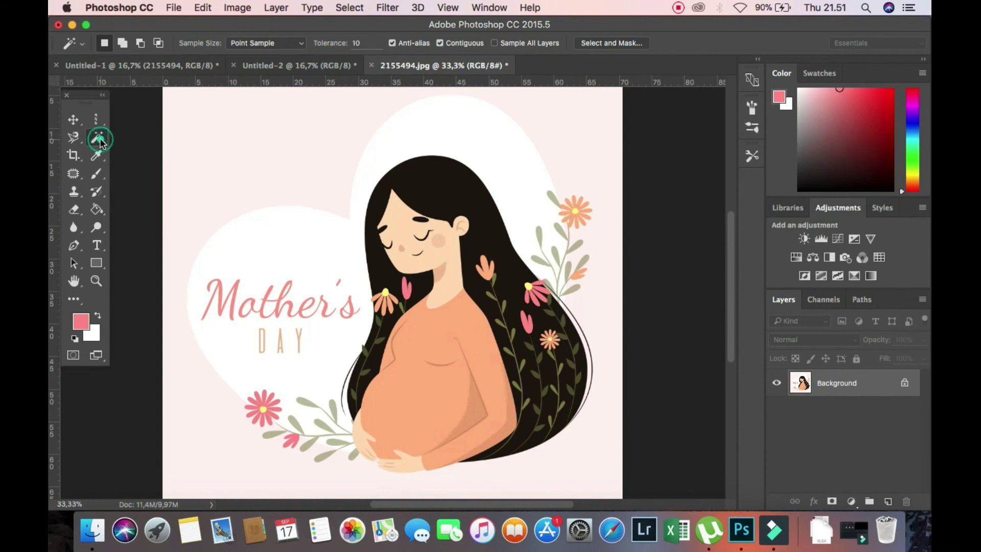